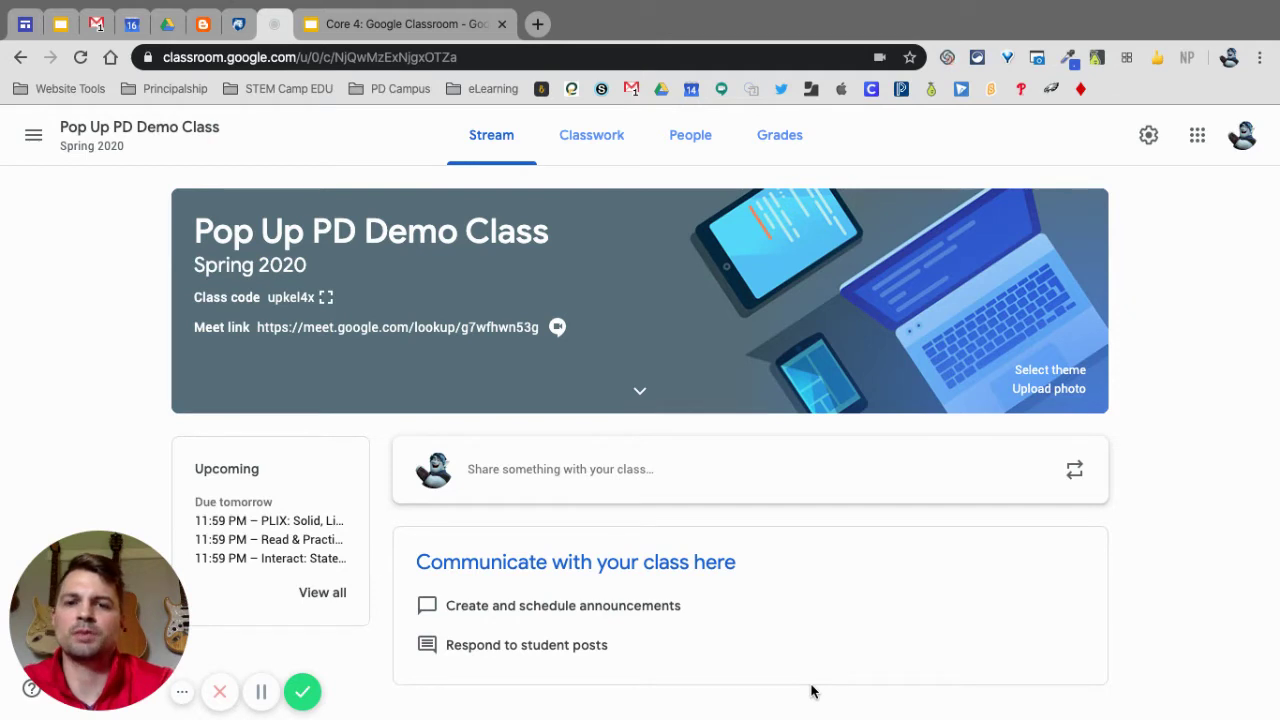
- Open the student work page of the Solid, Liquid, & Gas Molecules assignment from the class's classwork list
{"action": "left_click", "coordinate": [597, 145]}
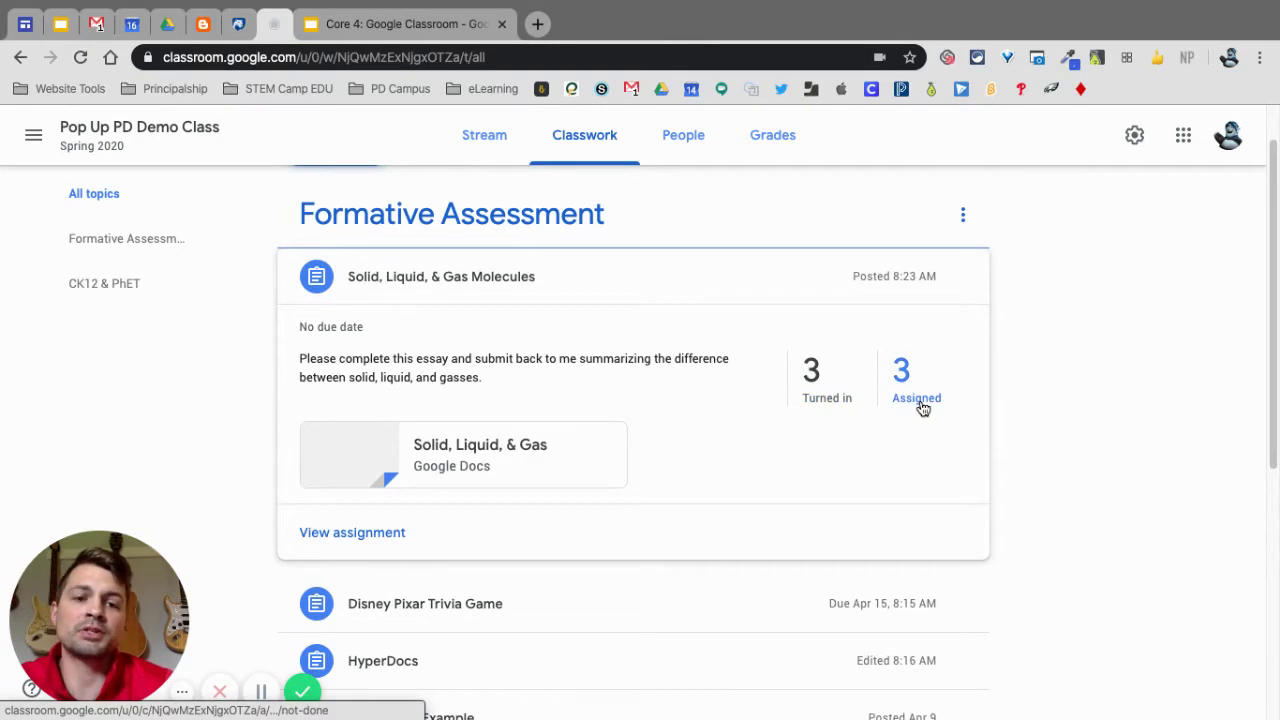
{"action": "left_click", "coordinate": [370, 538]}
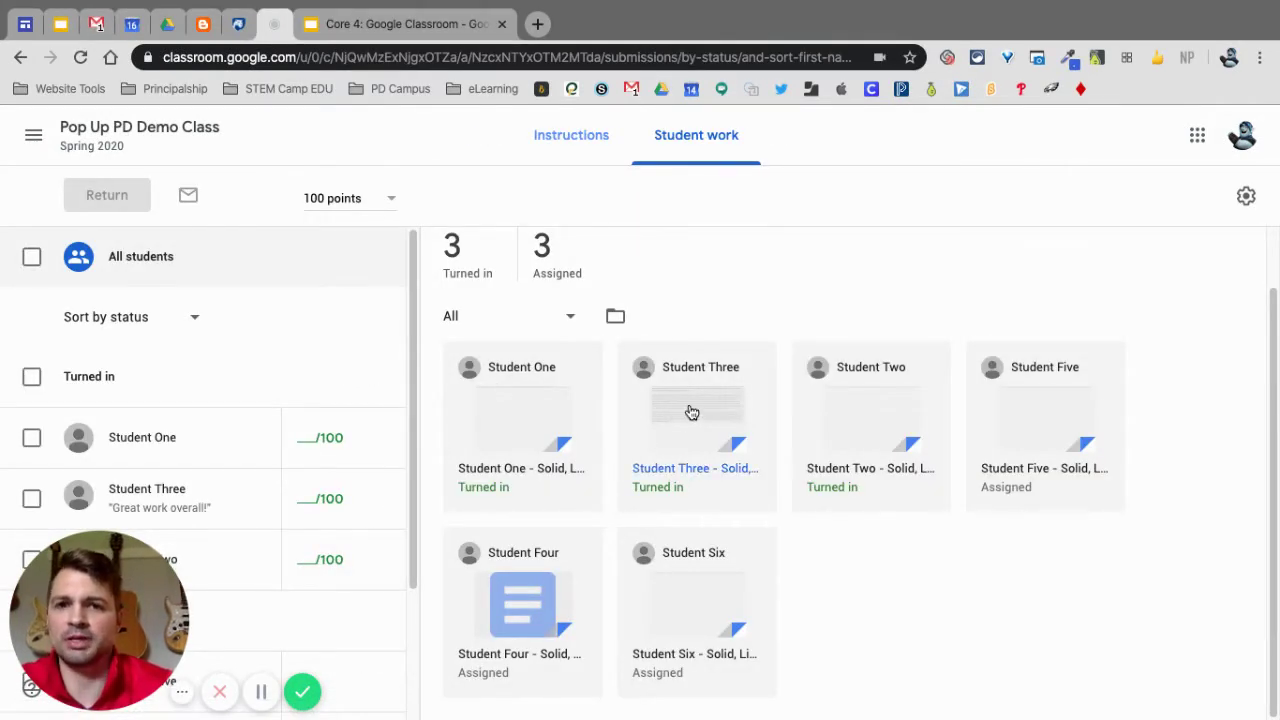
{"action": "scroll", "coordinate": [688, 409], "scroll_direction": "up", "scroll_amount": 1}
{"action": "scroll", "coordinate": [688, 409], "scroll_direction": "down", "scroll_amount": 1}
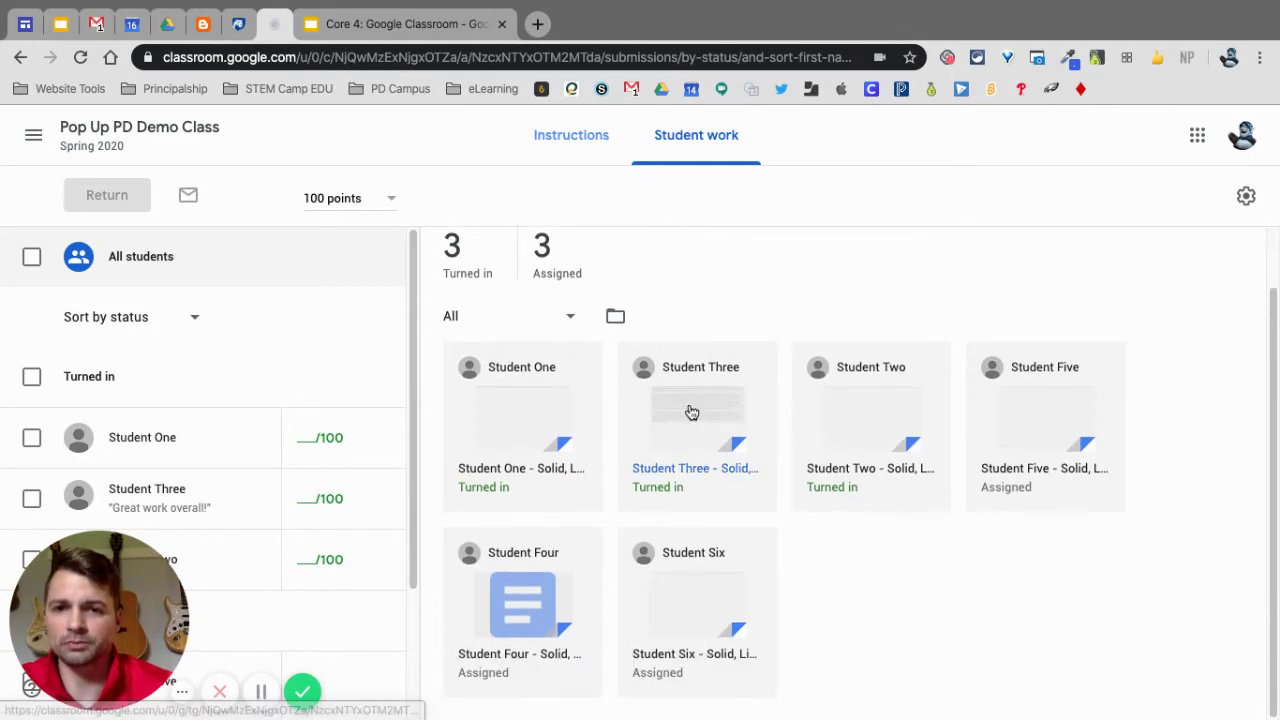
- Filter the assignment's submissions to show only the ones that are turned in
{"action": "left_click", "coordinate": [573, 326]}
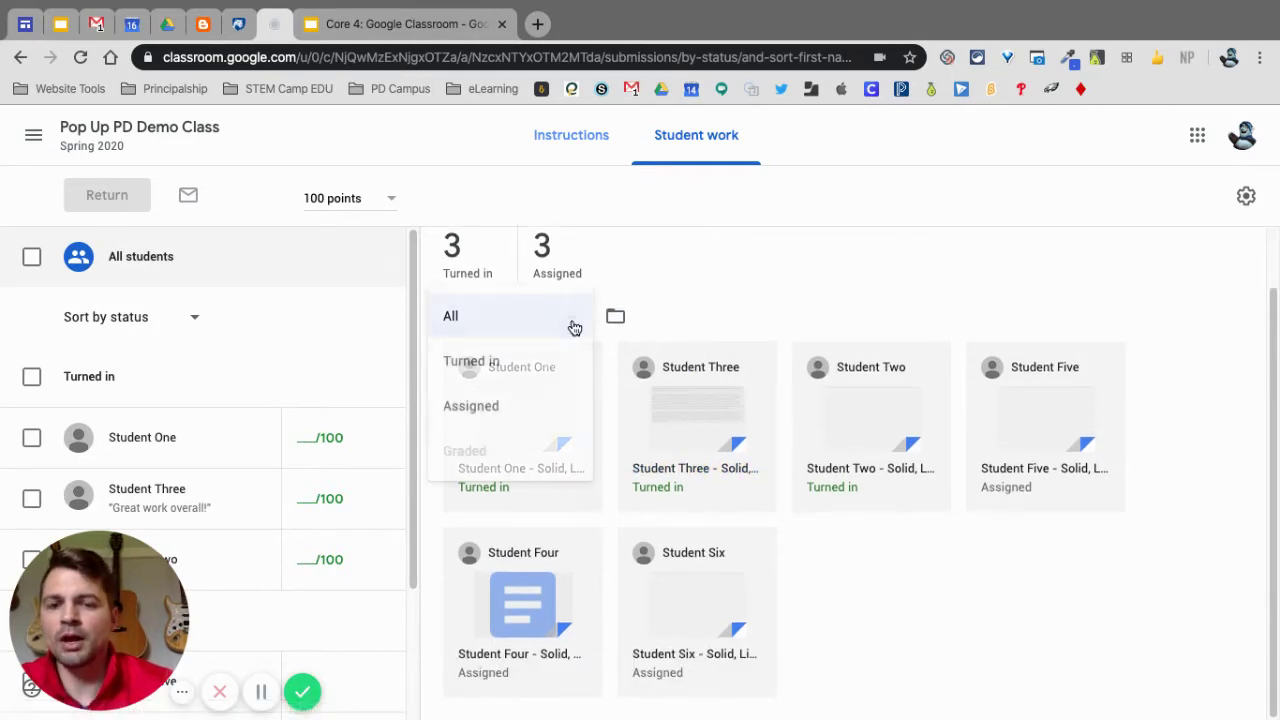
{"action": "left_click", "coordinate": [540, 368]}
{"action": "left_click", "coordinate": [543, 388]}
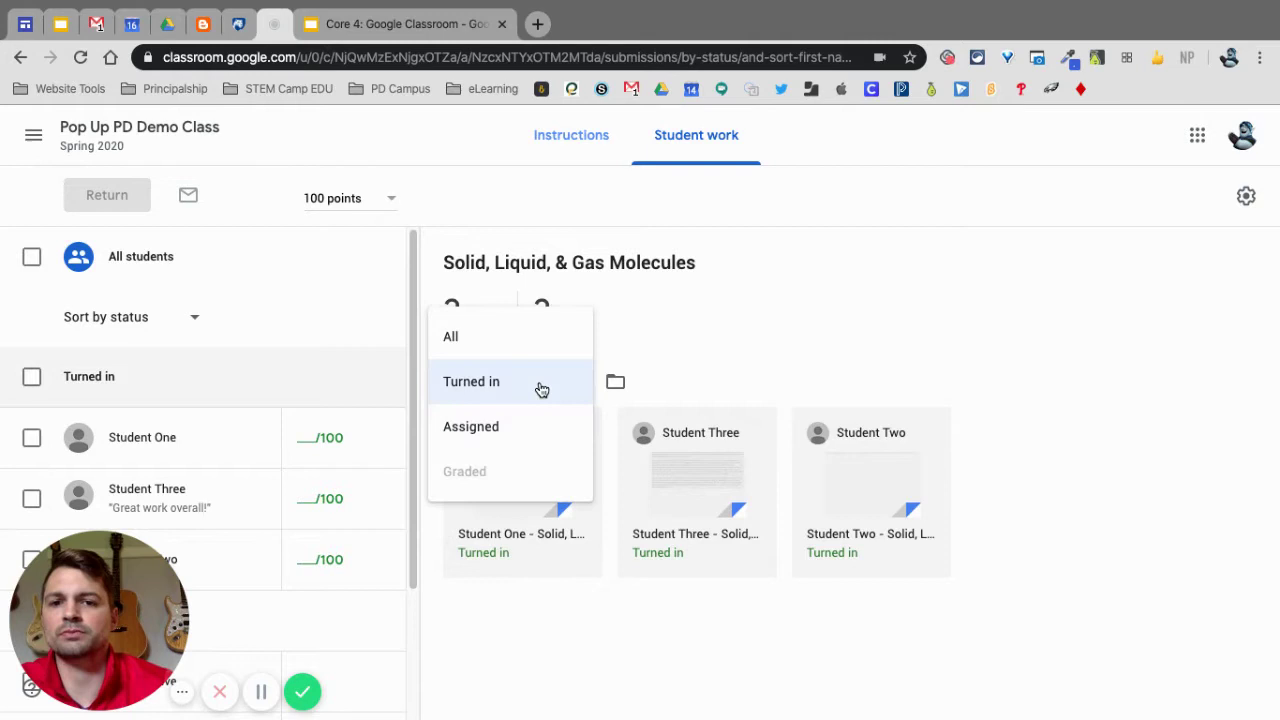
{"action": "left_click", "coordinate": [726, 362]}
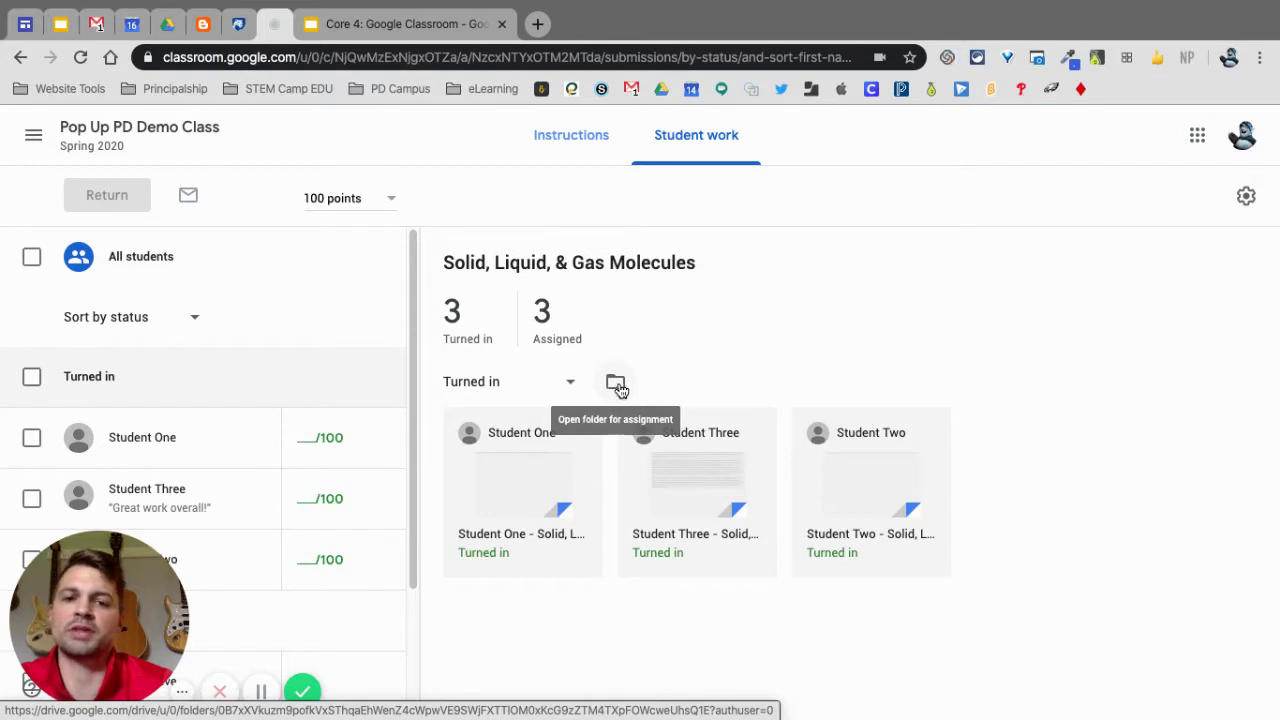
- Open Student One's submission in the grading view, step forward to Student Six's document and return to Student One
{"action": "left_click", "coordinate": [507, 501]}
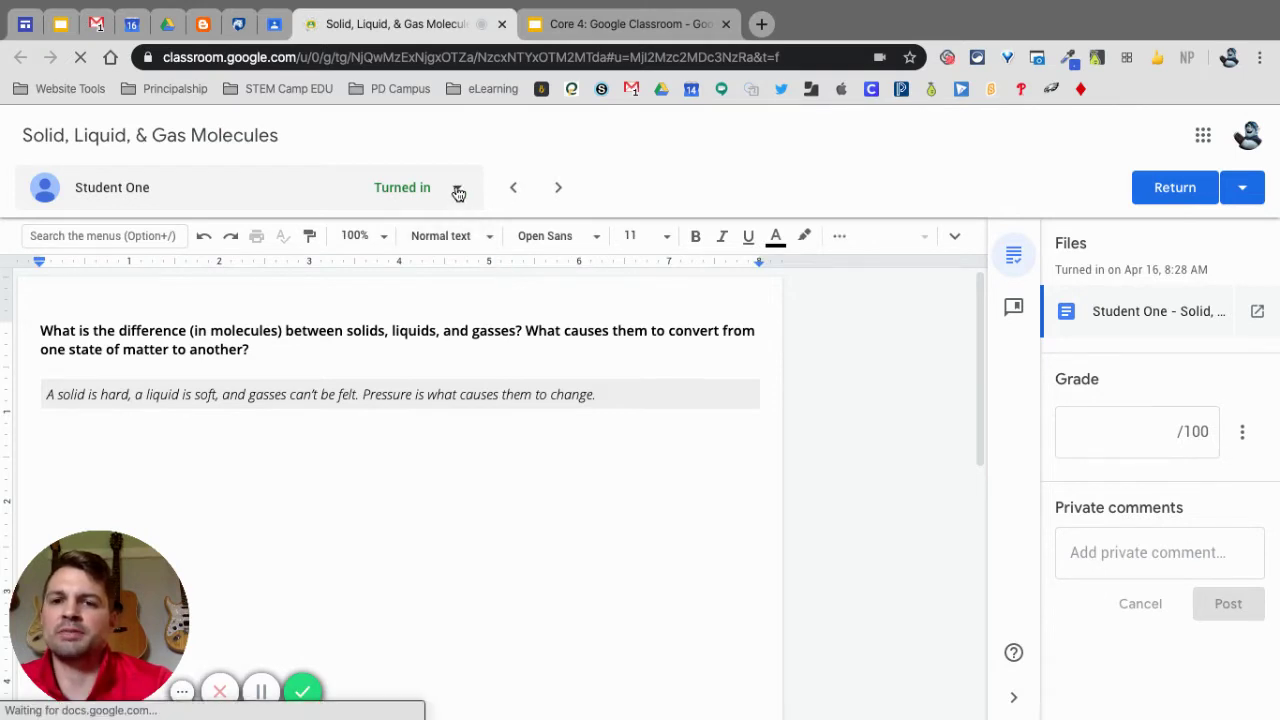
{"action": "left_click", "coordinate": [559, 190]}
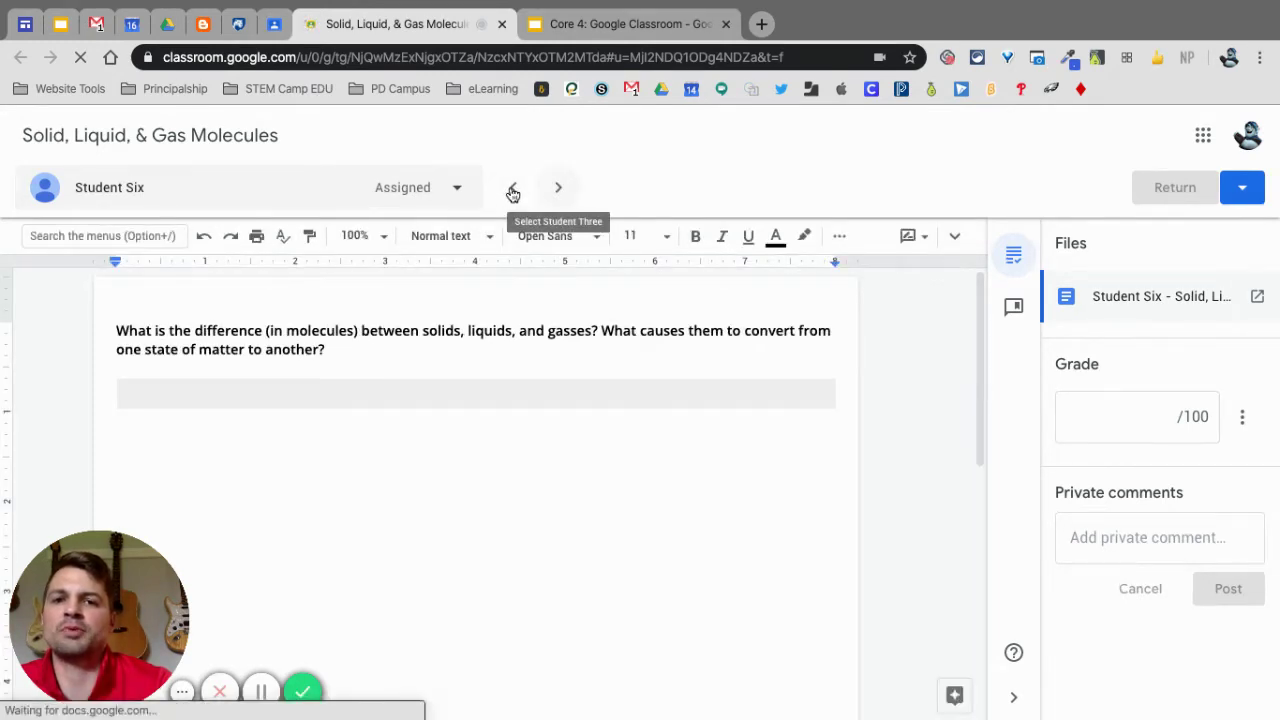
{"action": "left_click", "coordinate": [513, 192]}
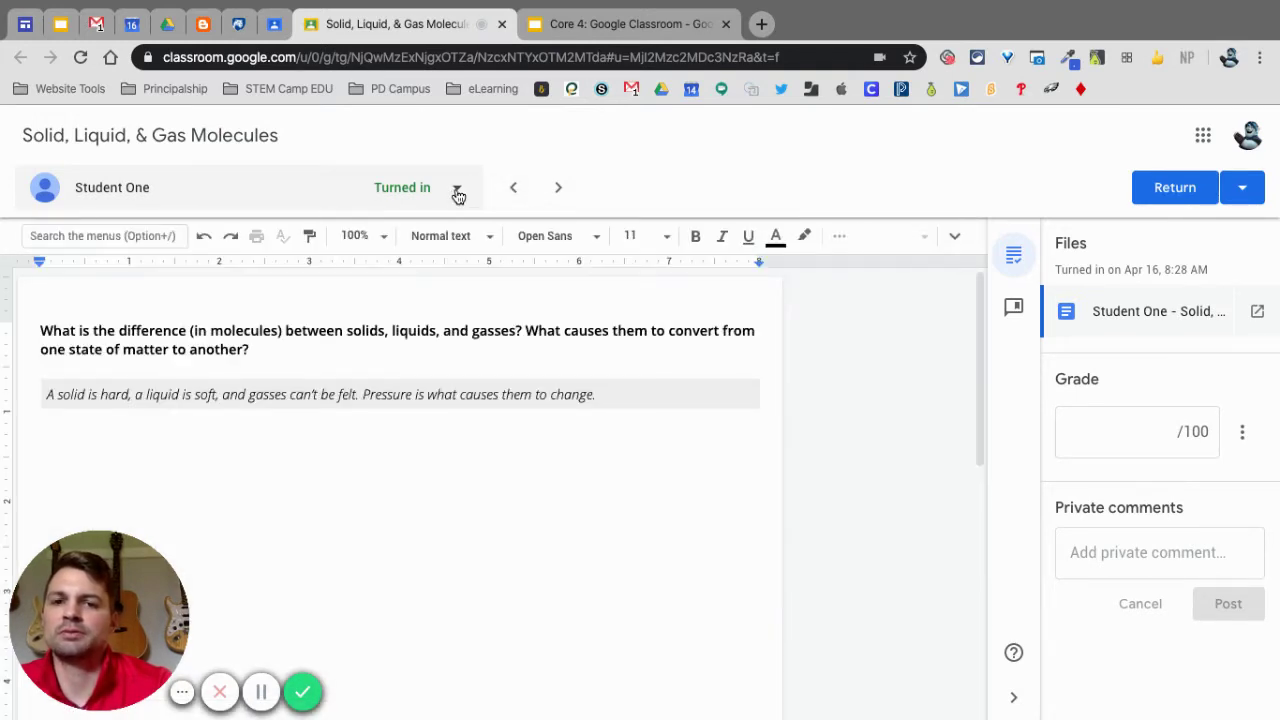
- Sort the grading view's student list by status and close the list
{"action": "left_click", "coordinate": [457, 193]}
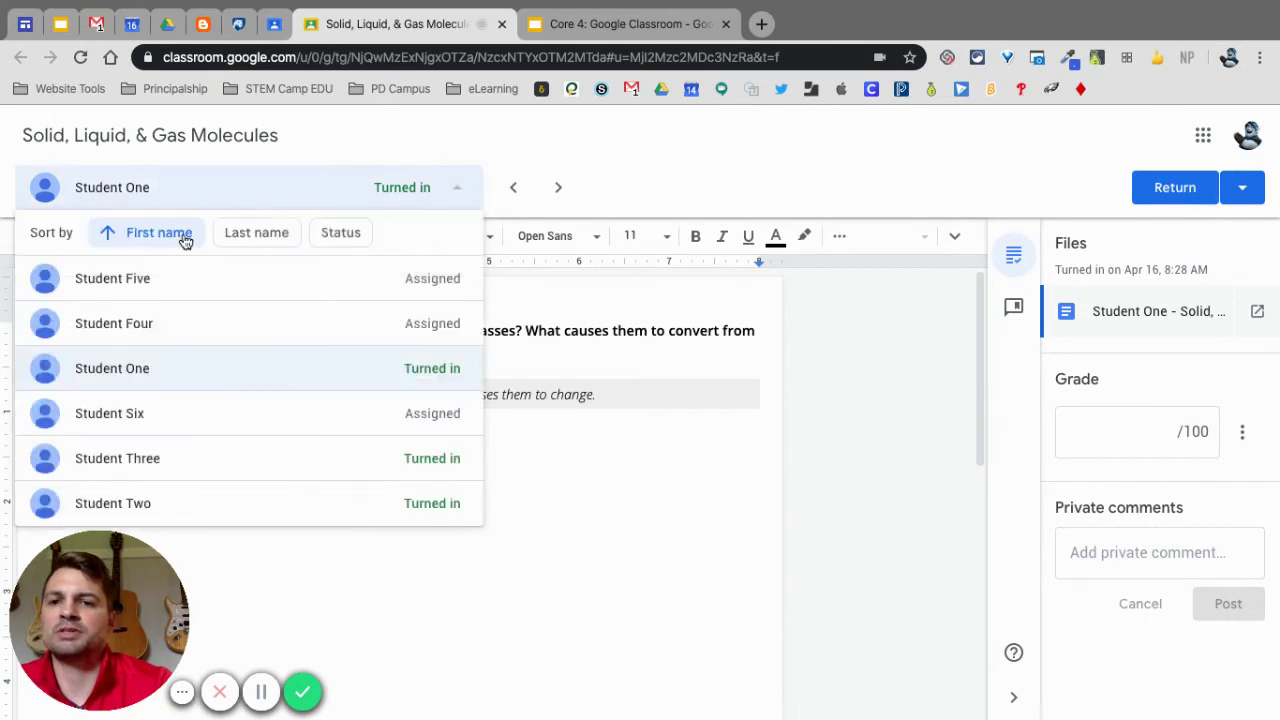
{"action": "left_click", "coordinate": [340, 233]}
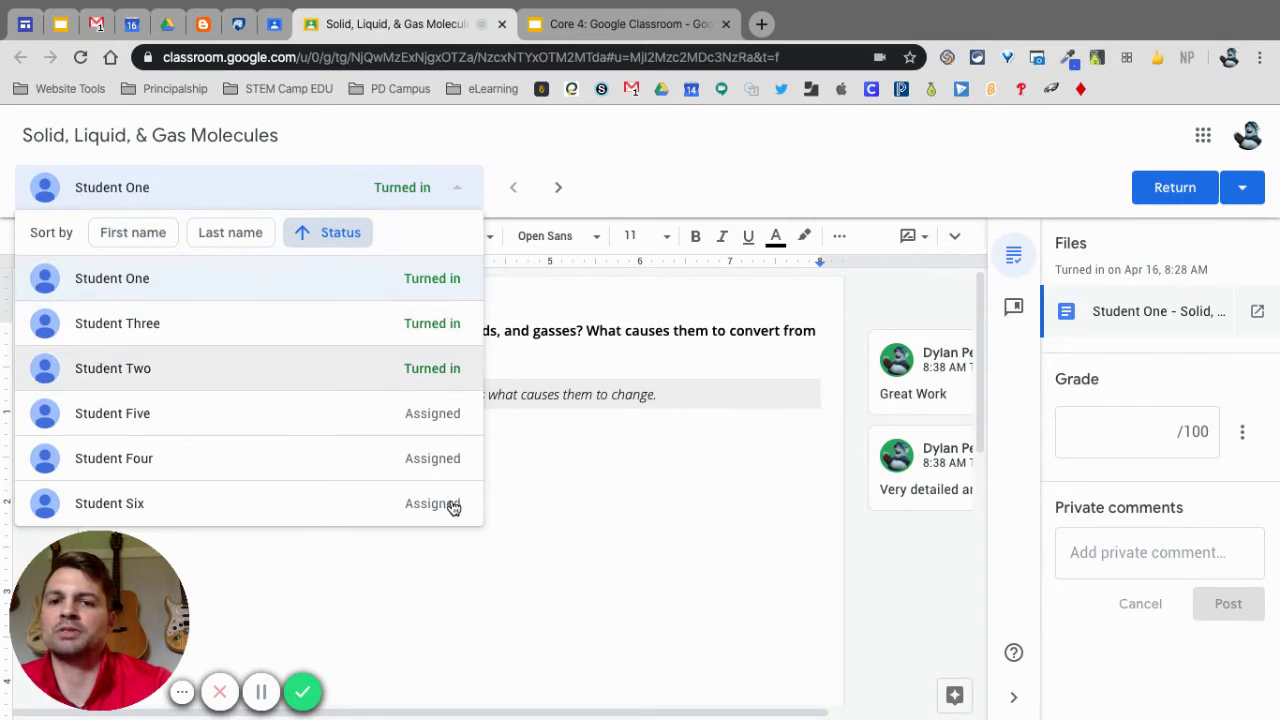
{"action": "left_click", "coordinate": [647, 166]}
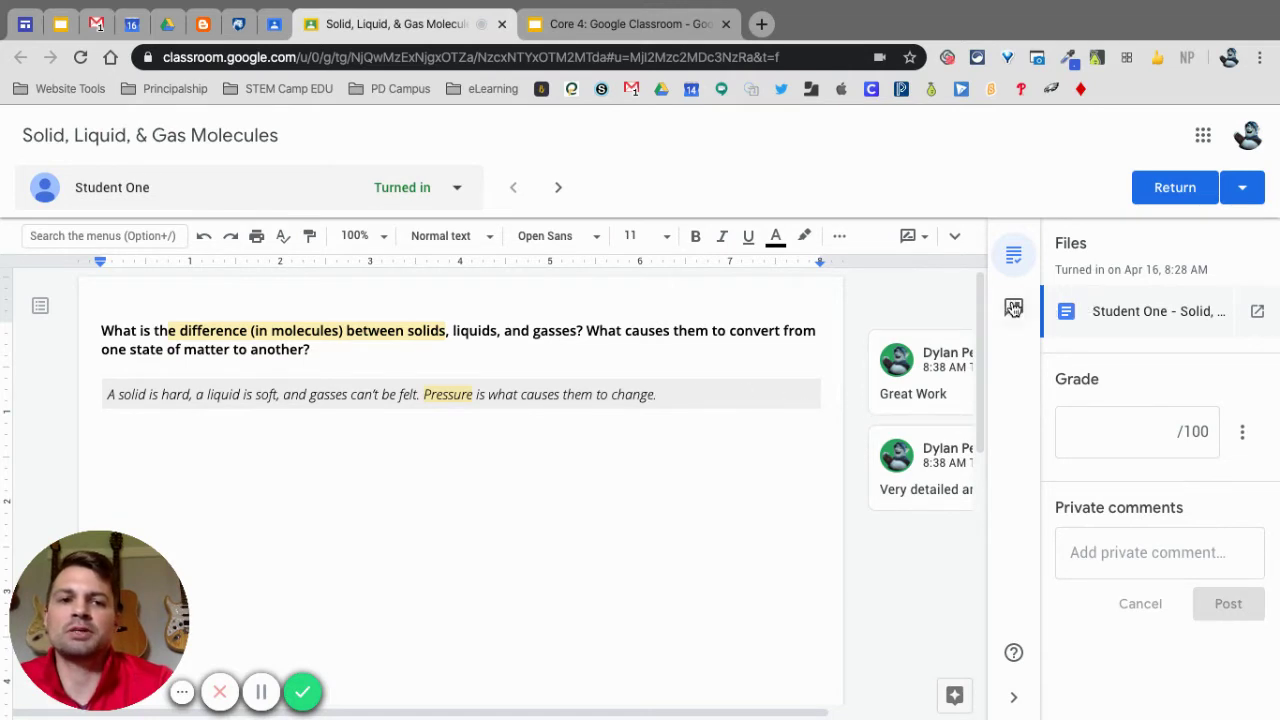
- Examine the private comment field for Student One and read through the saved feedback in the comment bank
{"action": "left_click", "coordinate": [1015, 258]}
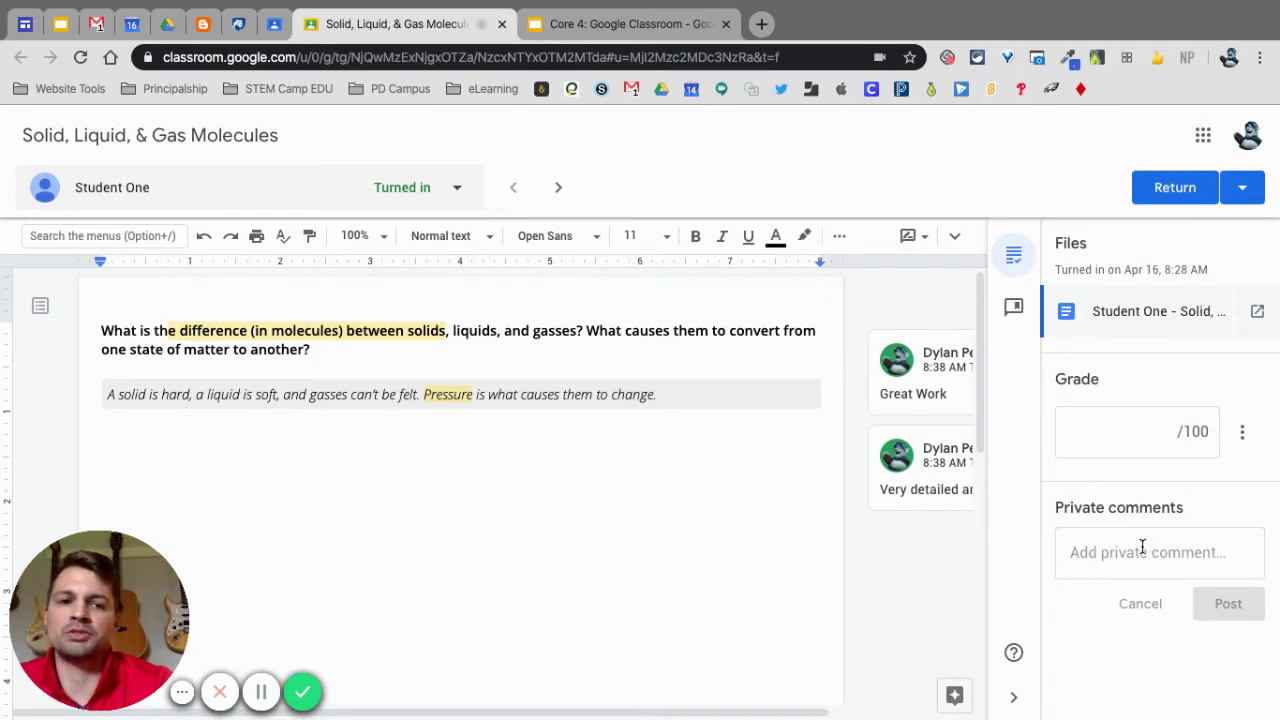
{"action": "left_click", "coordinate": [1142, 548]}
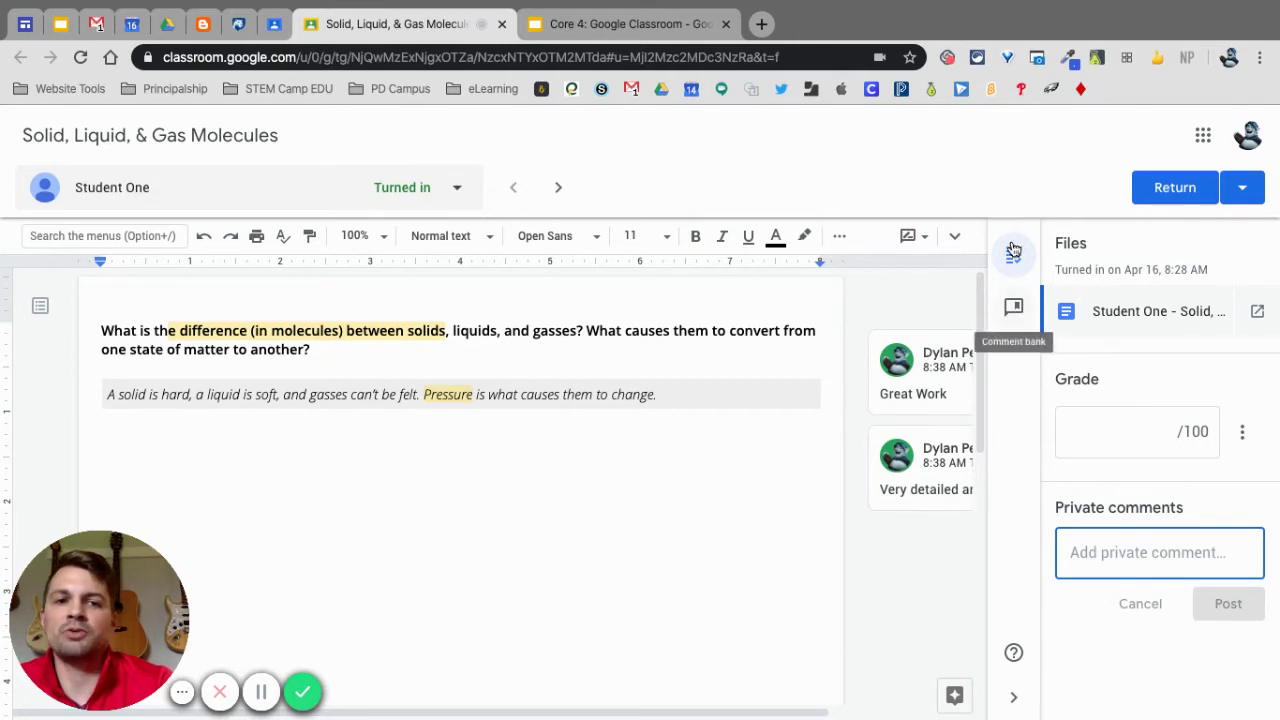
{"action": "left_click", "coordinate": [1014, 308]}
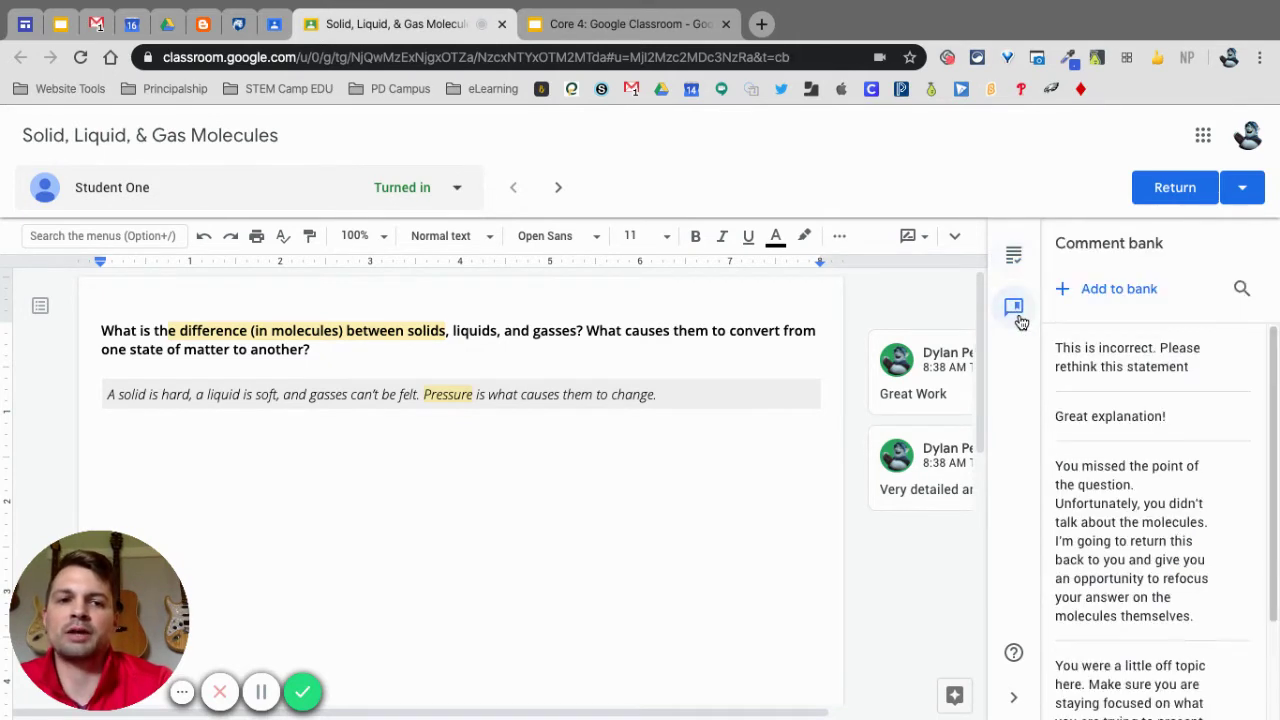
{"action": "scroll", "coordinate": [1135, 450], "scroll_direction": "down", "scroll_amount": 2}
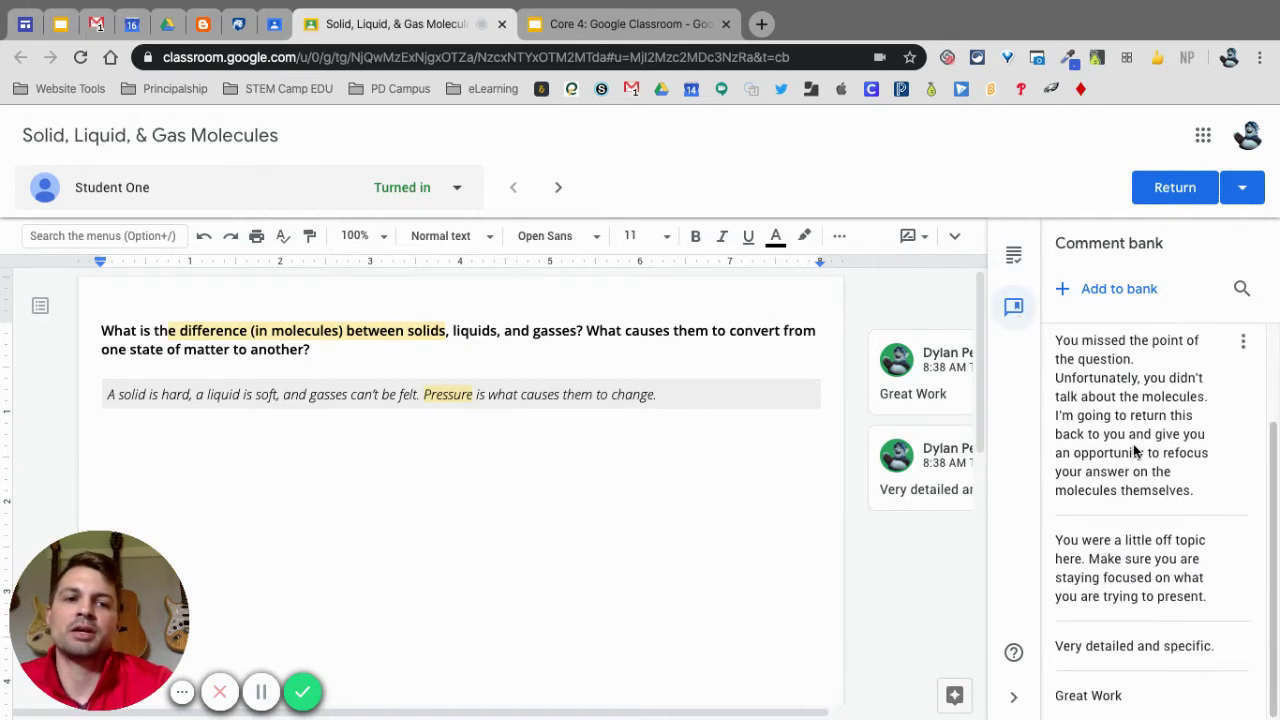
{"action": "scroll", "coordinate": [1135, 450], "scroll_direction": "up", "scroll_amount": 2}
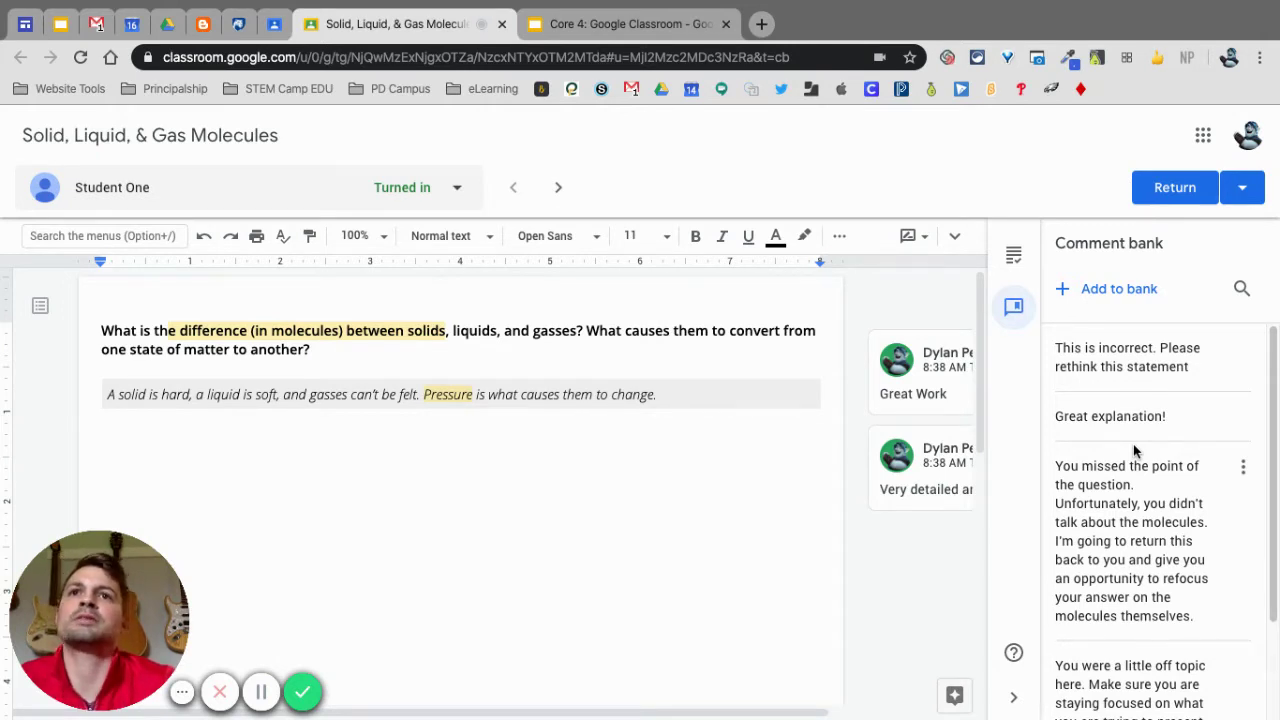
- Add the comment "This is exactly the right answer. Way to go!" to the comment bank
{"action": "left_click", "coordinate": [1095, 299]}
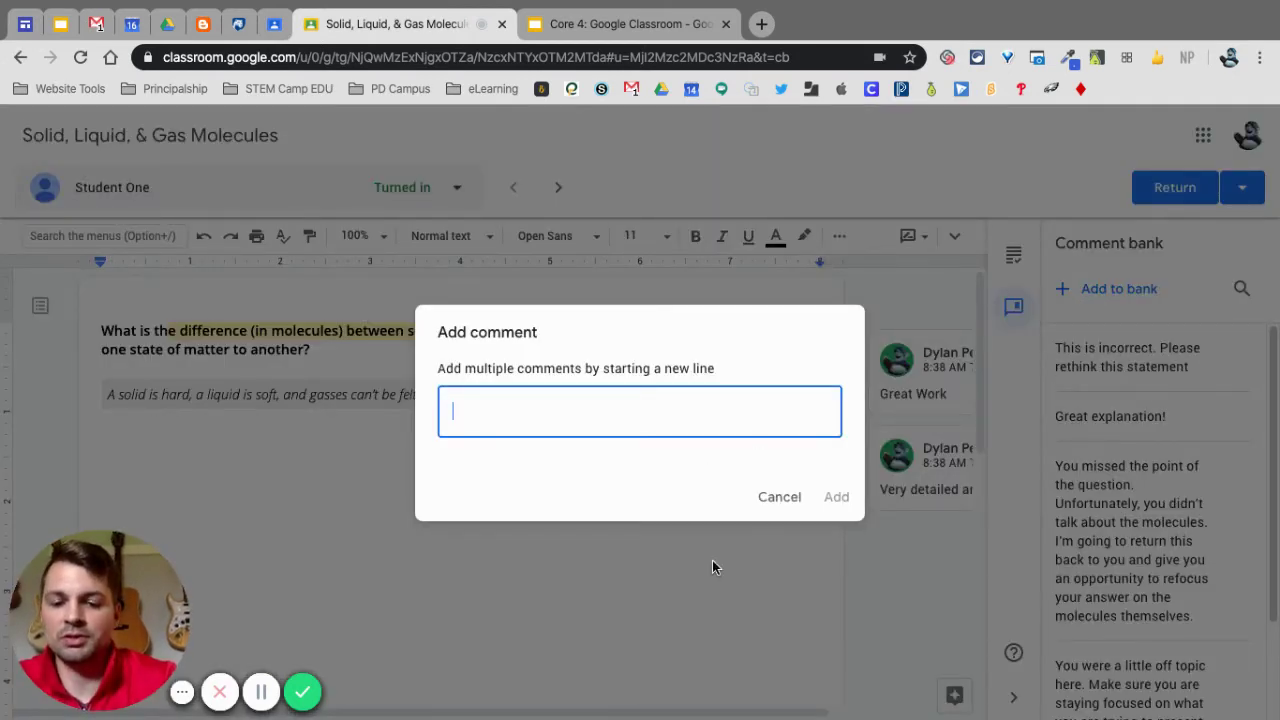
{"action": "type", "text": "This is exactly "}
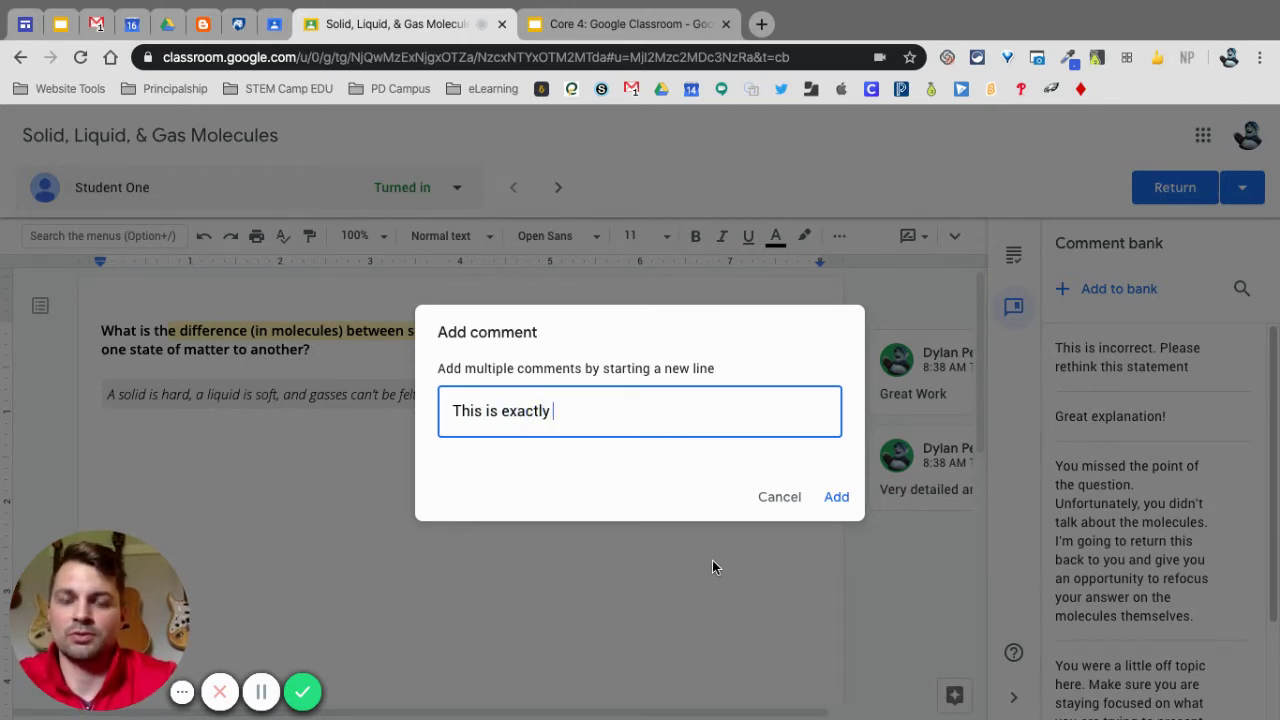
{"action": "type", "text": "the right answer"}
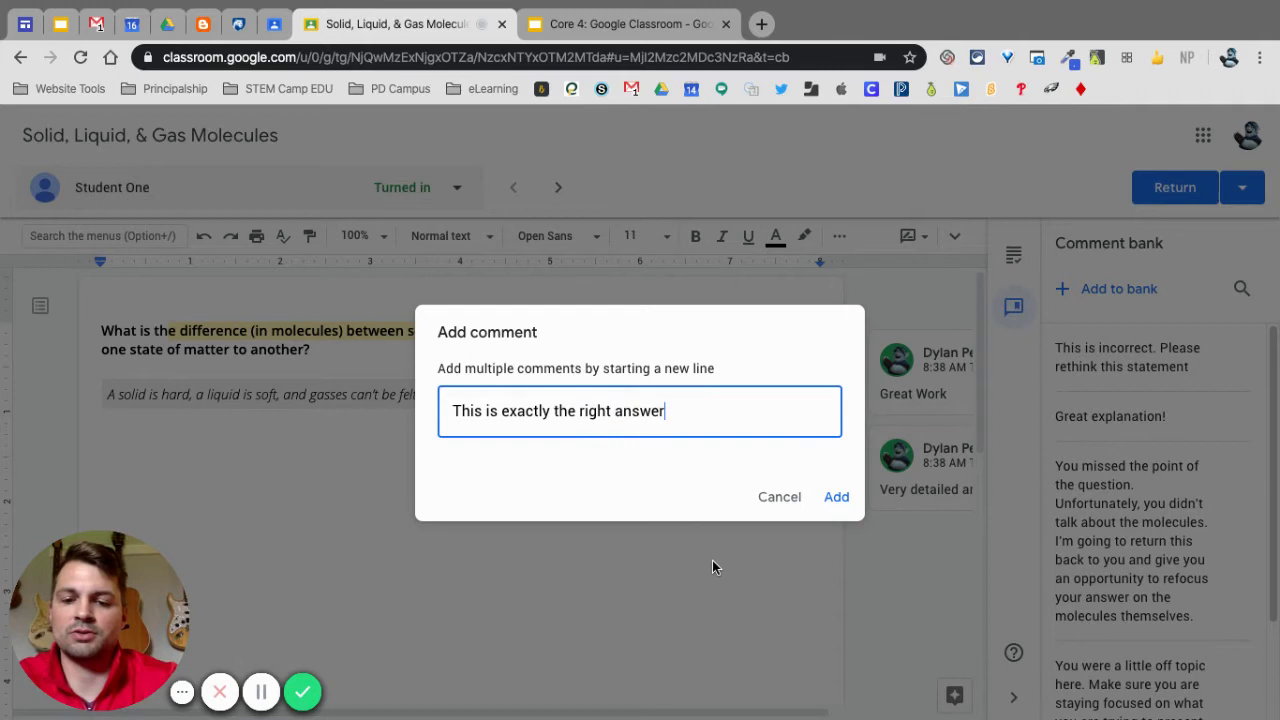
{"action": "type", "text": ". Way to "}
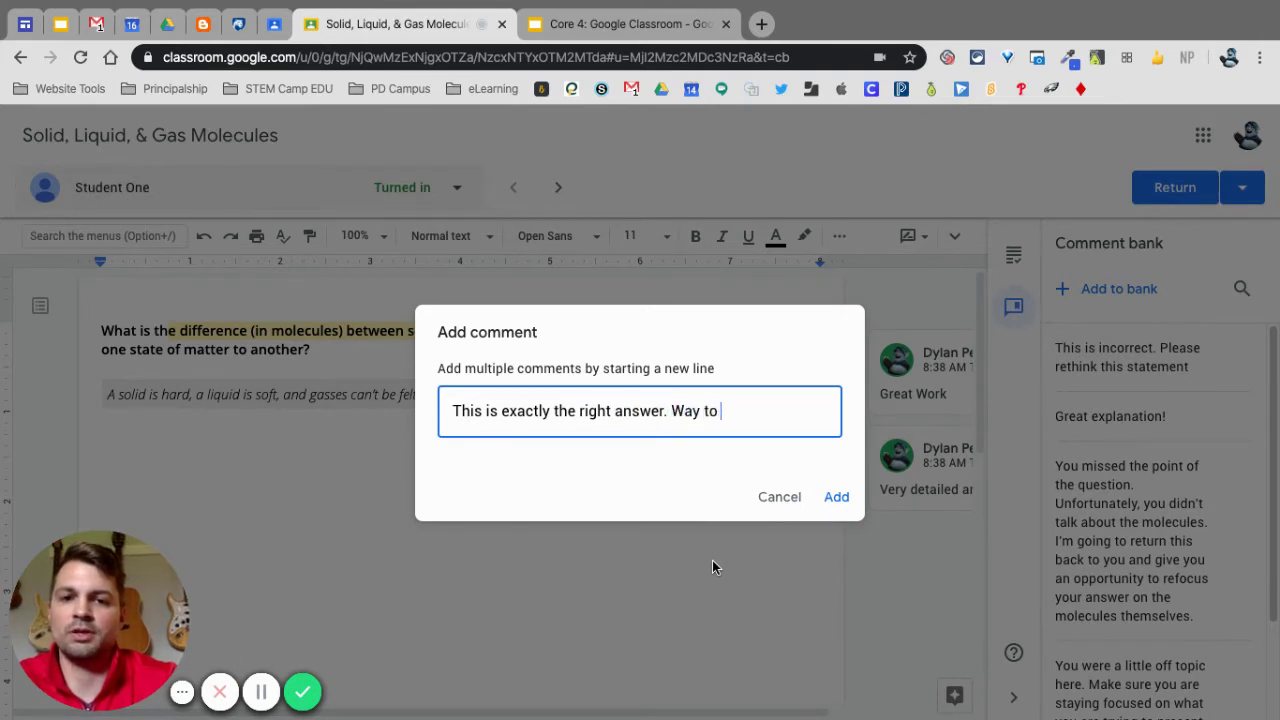
{"action": "type", "text": "go!"}
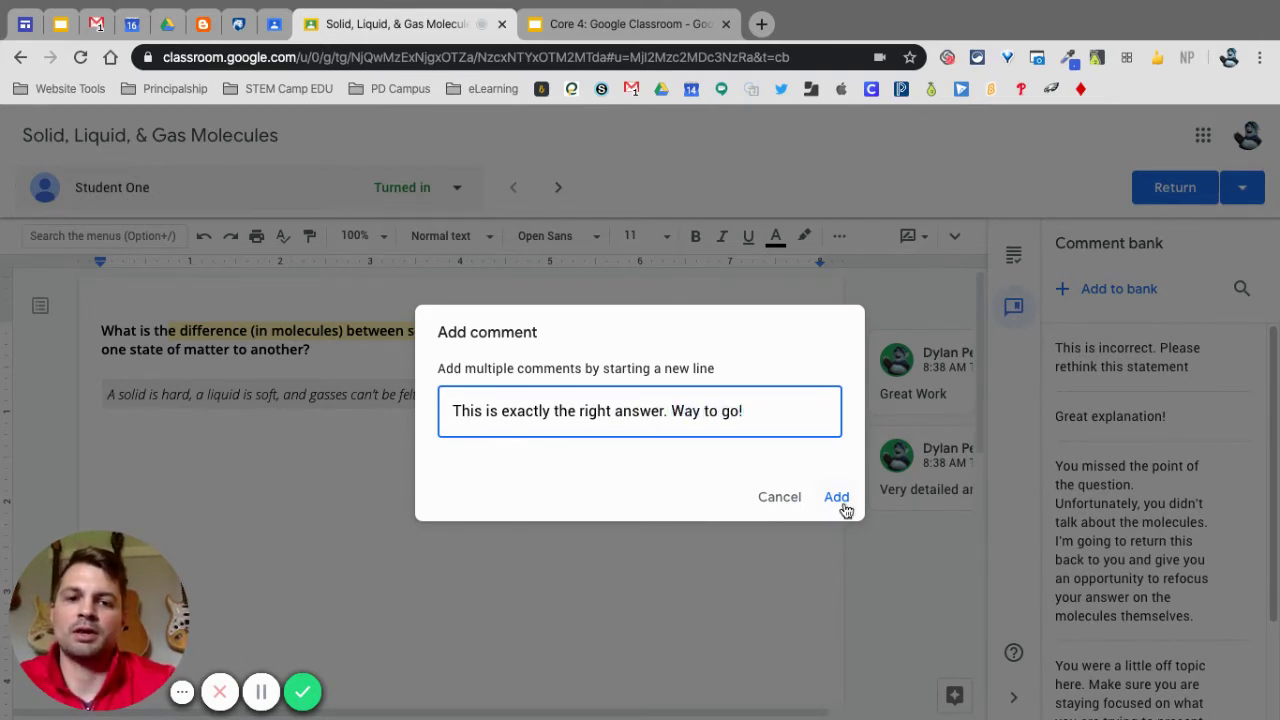
{"action": "left_click", "coordinate": [843, 506]}
- Look through the updated comment bank and collapse its side panel to make room for the document comments
{"action": "scroll", "coordinate": [1137, 535], "scroll_direction": "down", "scroll_amount": 1}
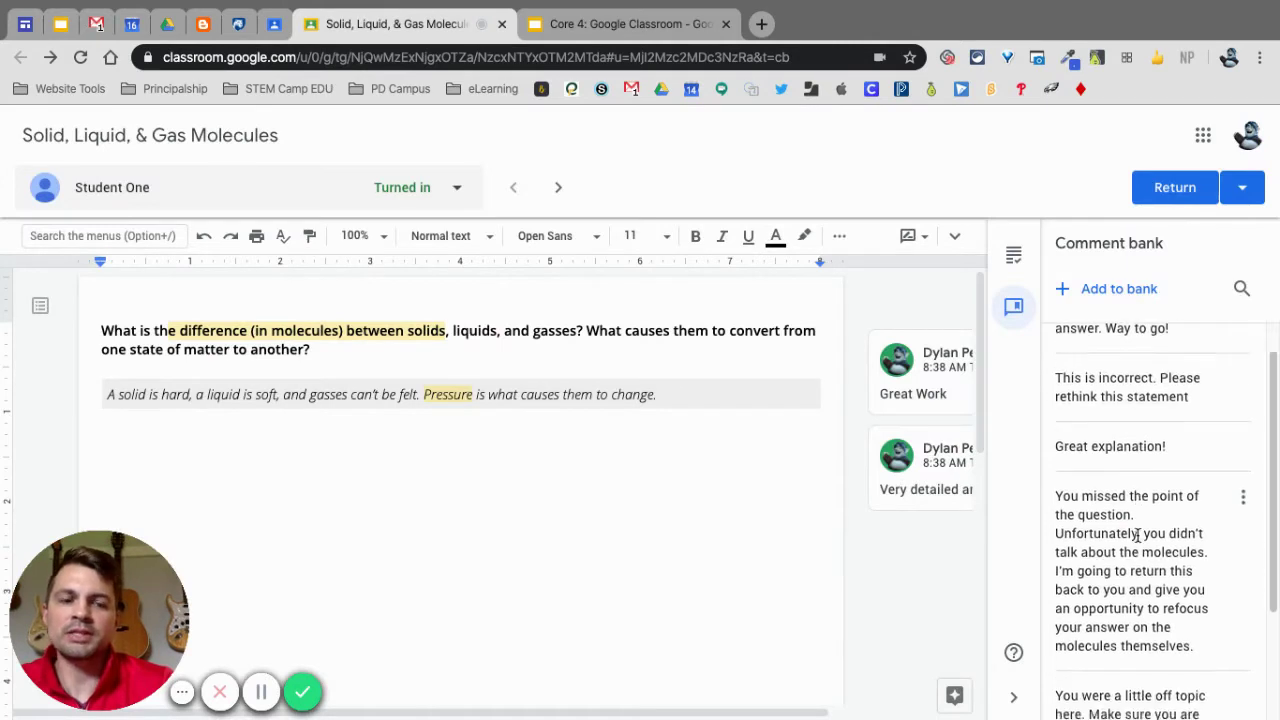
{"action": "scroll", "coordinate": [1137, 535], "scroll_direction": "down", "scroll_amount": 1}
{"action": "scroll", "coordinate": [1137, 535], "scroll_direction": "up", "scroll_amount": 2}
{"action": "scroll", "coordinate": [1137, 535], "scroll_direction": "down", "scroll_amount": 2}
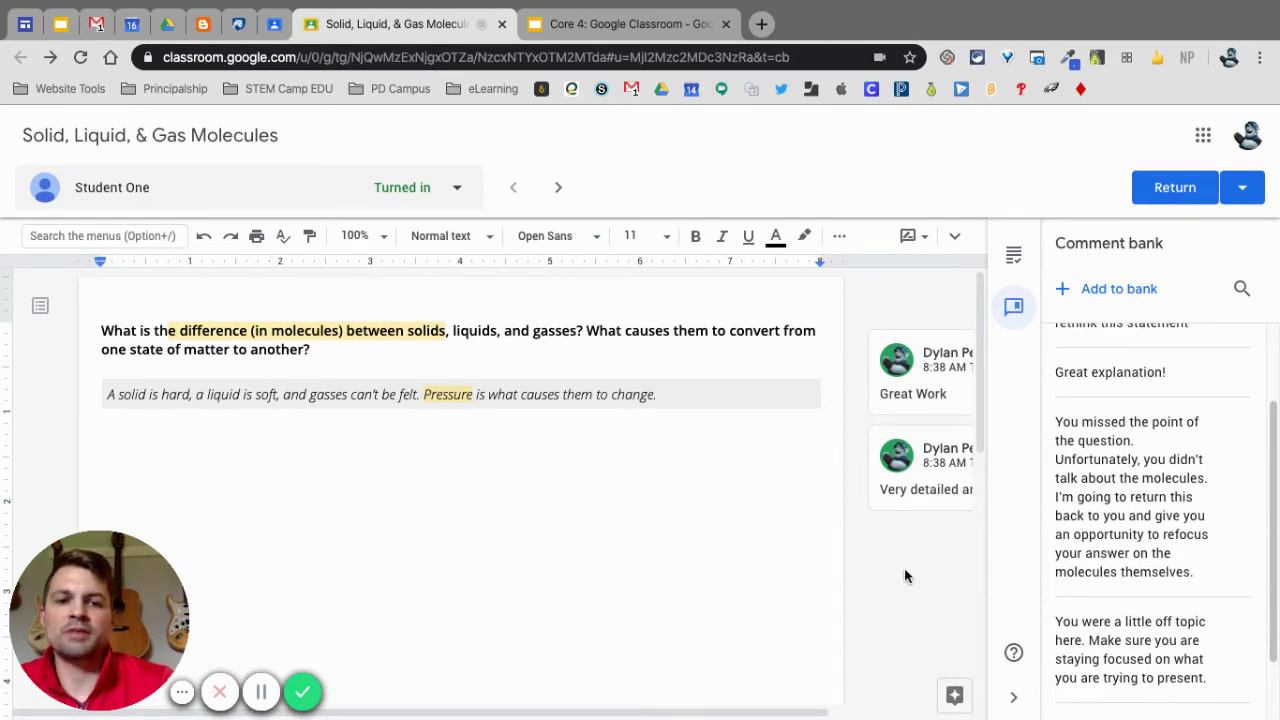
{"action": "left_click", "coordinate": [1015, 700]}
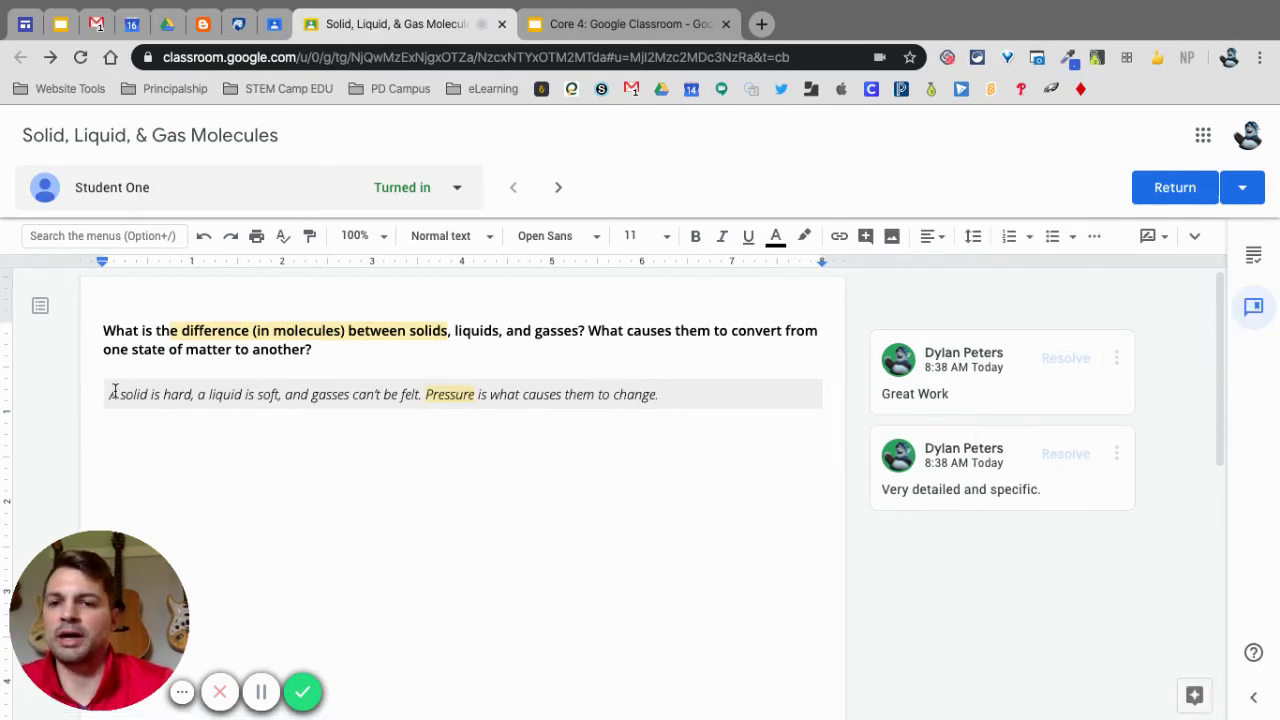
- Comment on "A solid is hard, a liquid is soft," with the bank entry "This is exactly the right answer. Way to go!", found using "#exac"
{"action": "left_click_drag", "start_coordinate": [109, 394], "coordinate": [284, 395]}
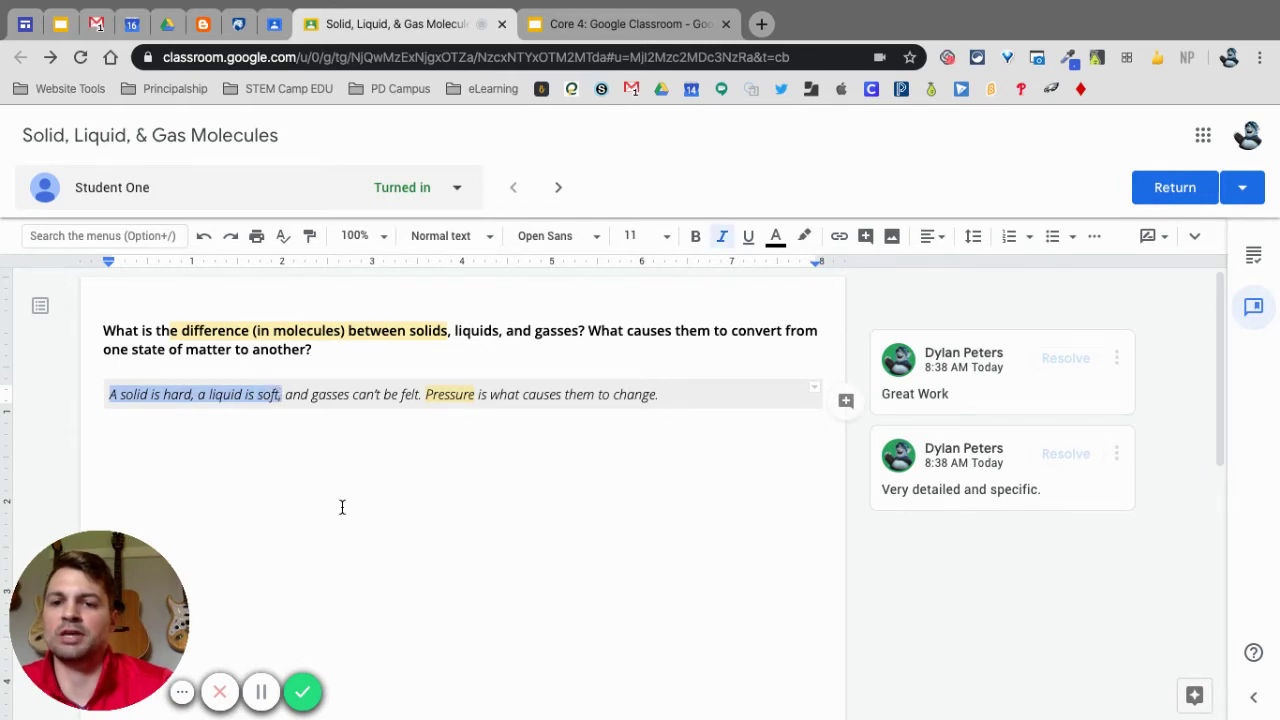
{"action": "left_click", "coordinate": [845, 402]}
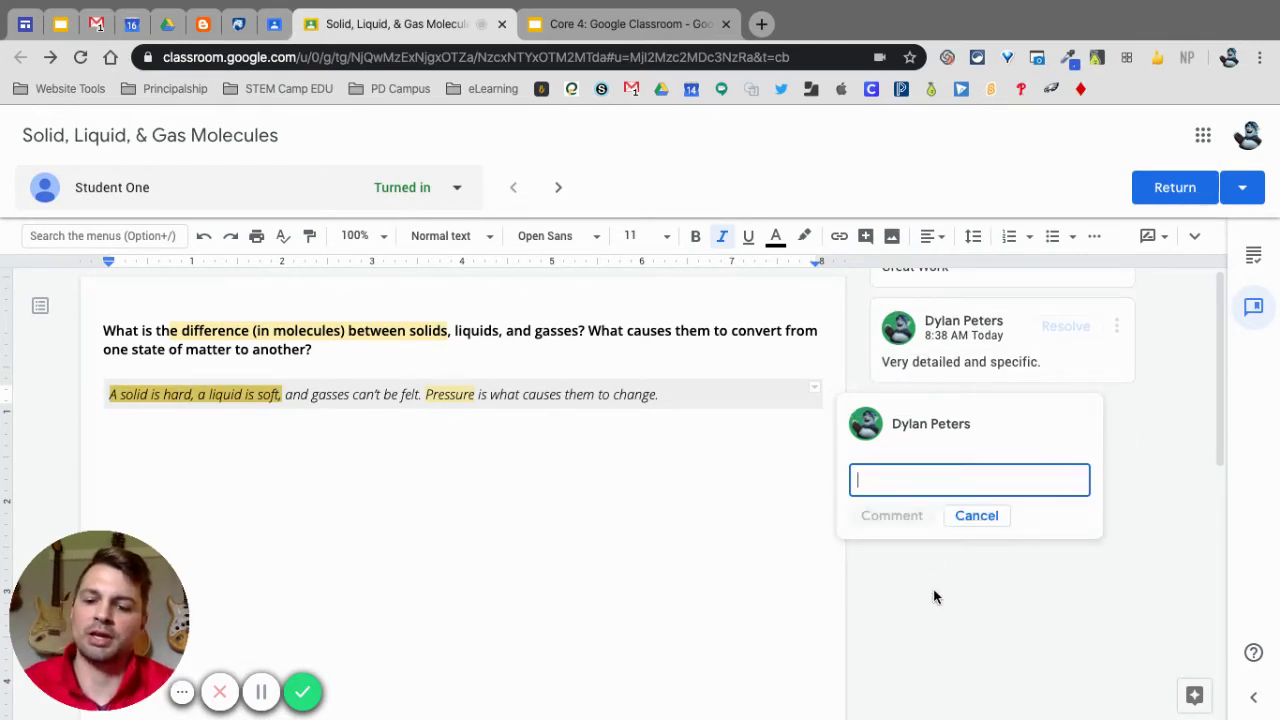
{"action": "type", "text": "#"}
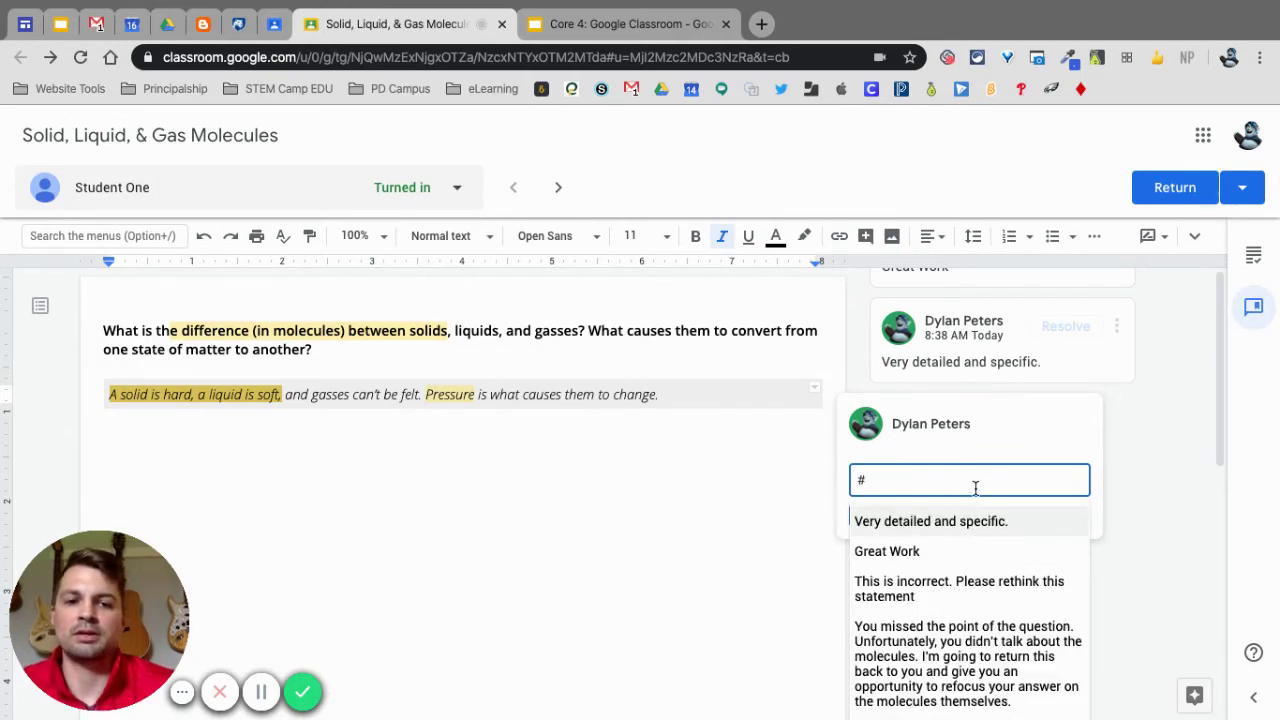
{"action": "type", "text": "exac"}
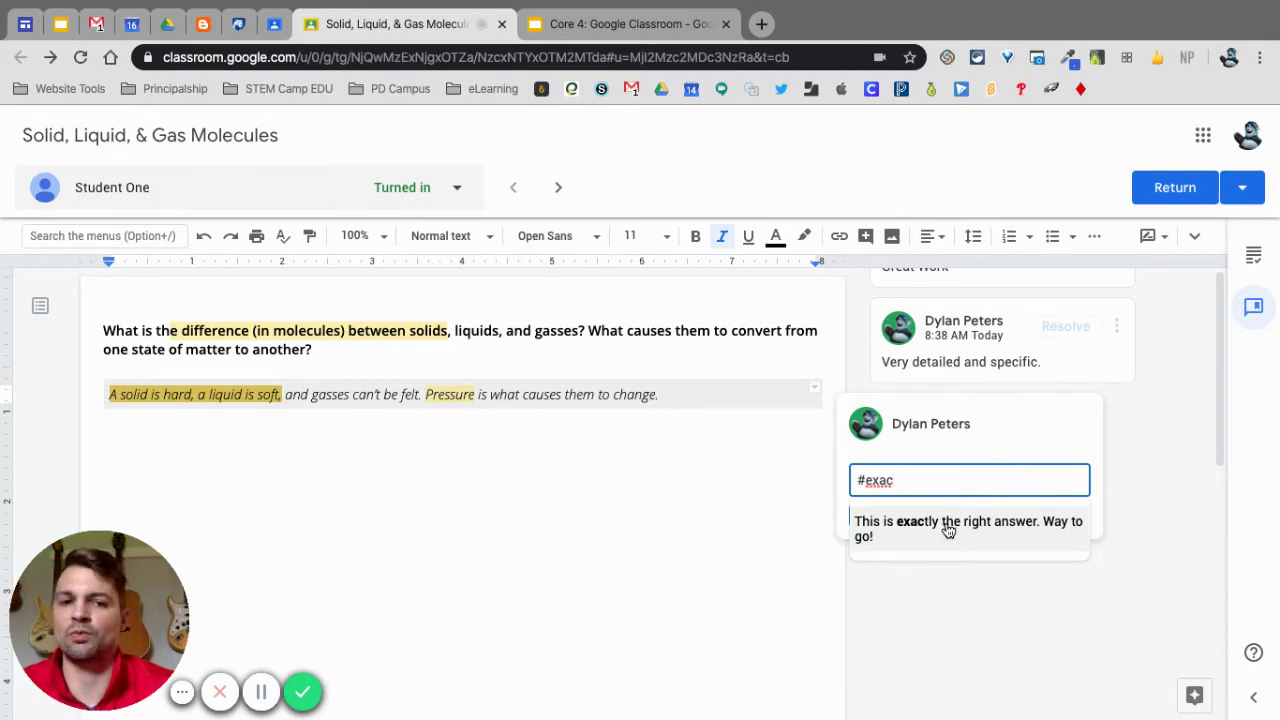
{"action": "left_click", "coordinate": [948, 530]}
{"action": "left_click", "coordinate": [906, 535]}
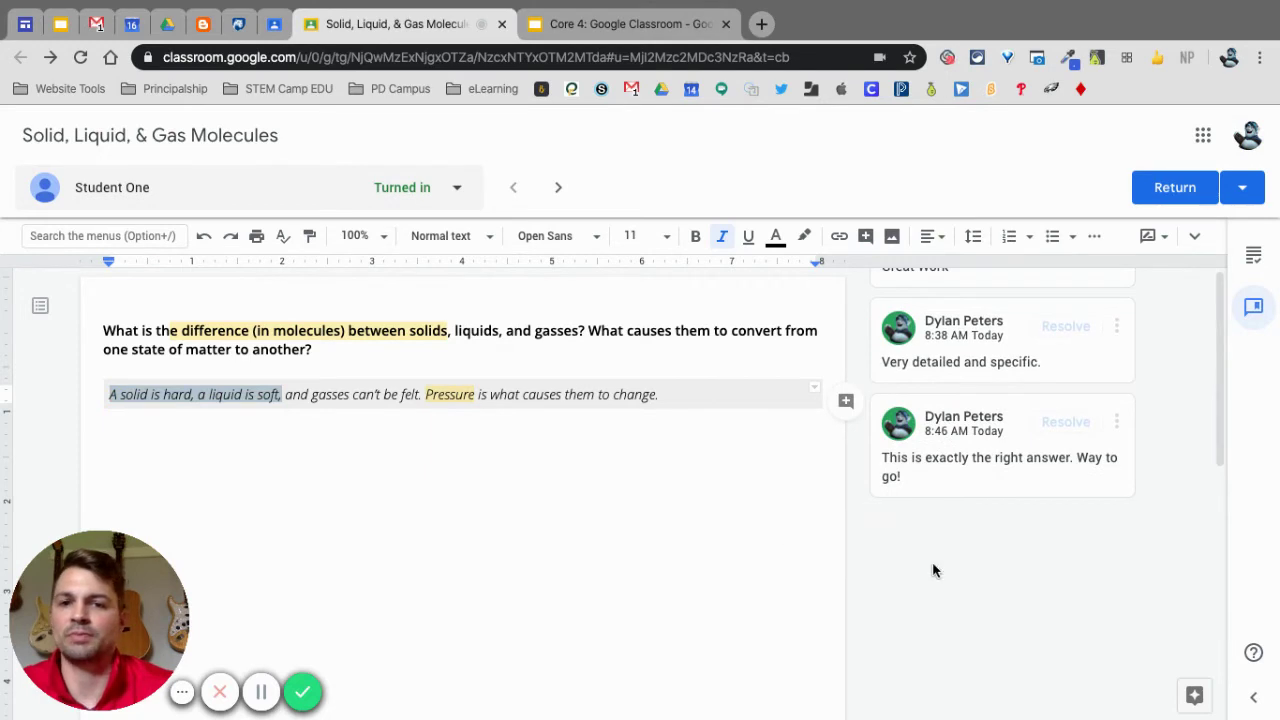
- Go to Student Three's submission and comment on the answer's first paragraph with the bank entry "Great Work", using "#"
{"action": "left_click", "coordinate": [557, 188]}
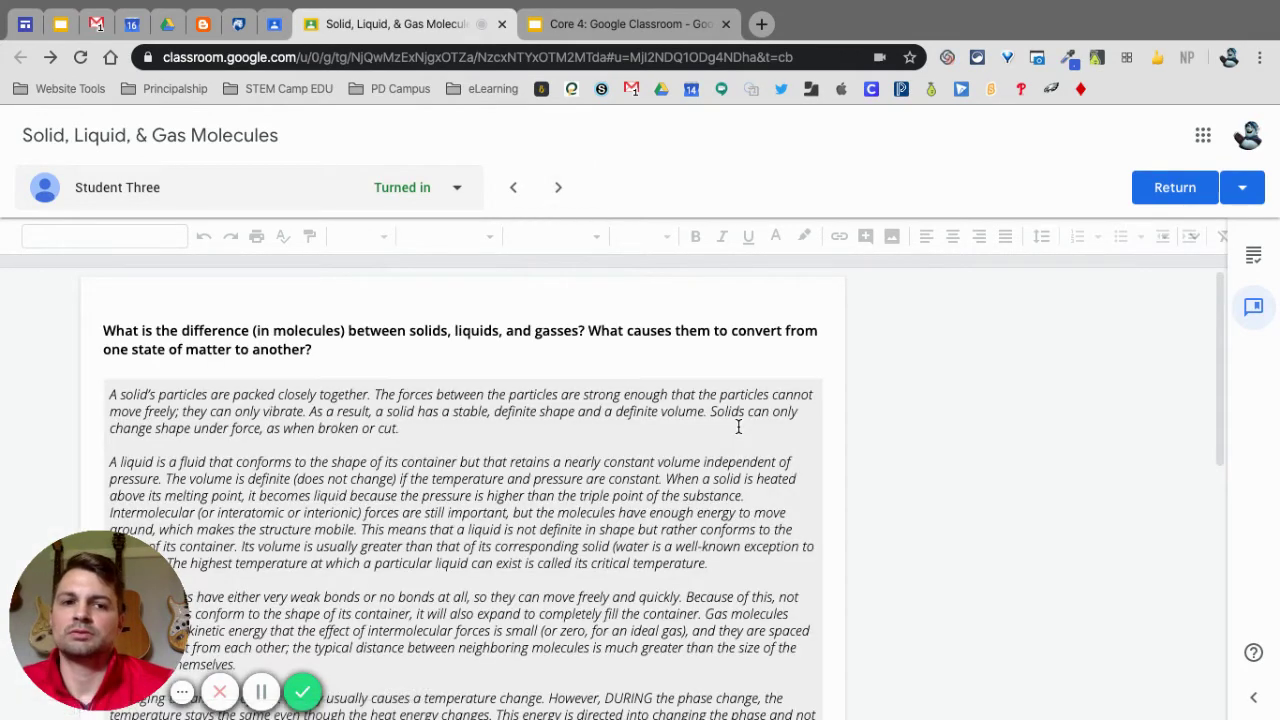
{"action": "left_click_drag", "start_coordinate": [274, 415], "coordinate": [112, 396]}
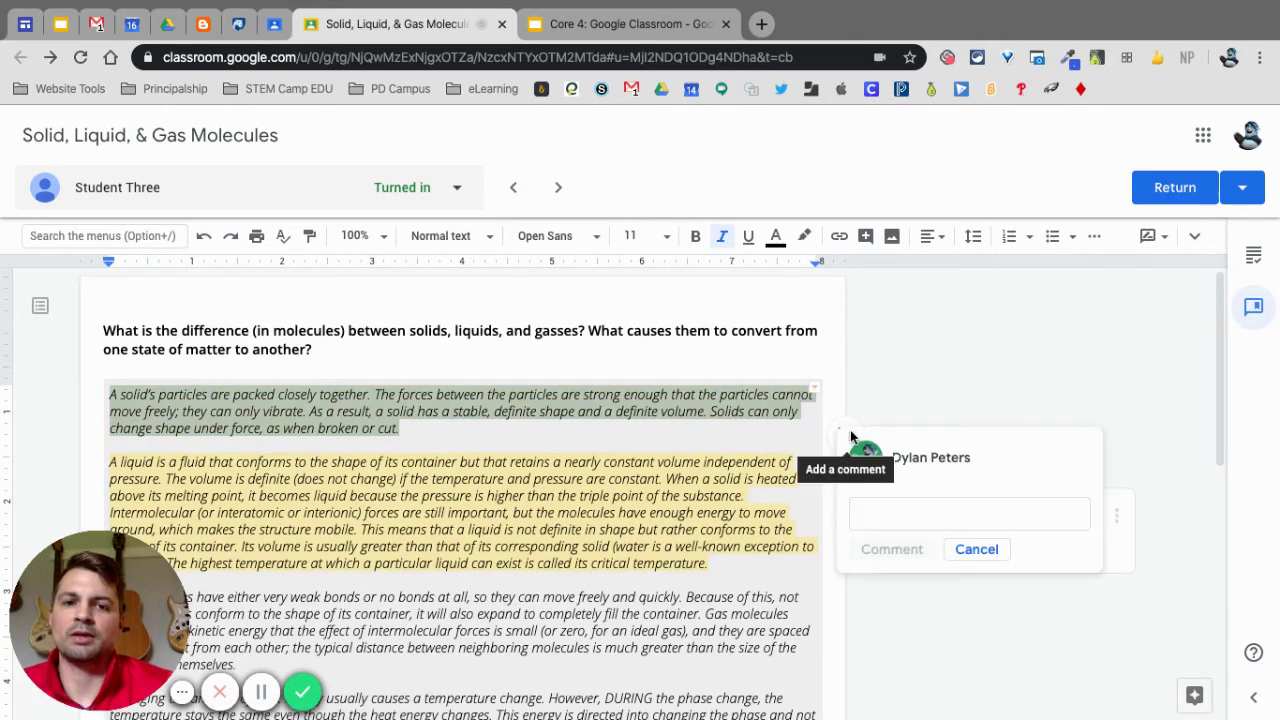
{"action": "type", "text": "#"}
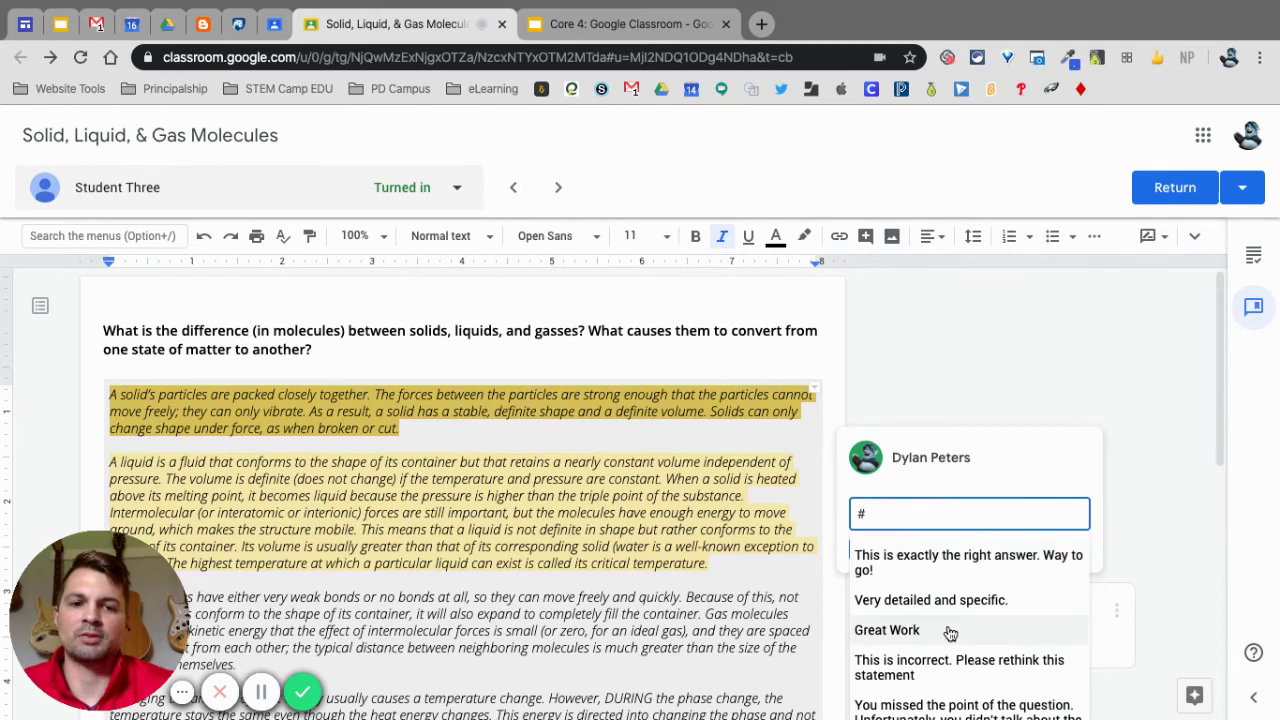
{"action": "left_click", "coordinate": [950, 628]}
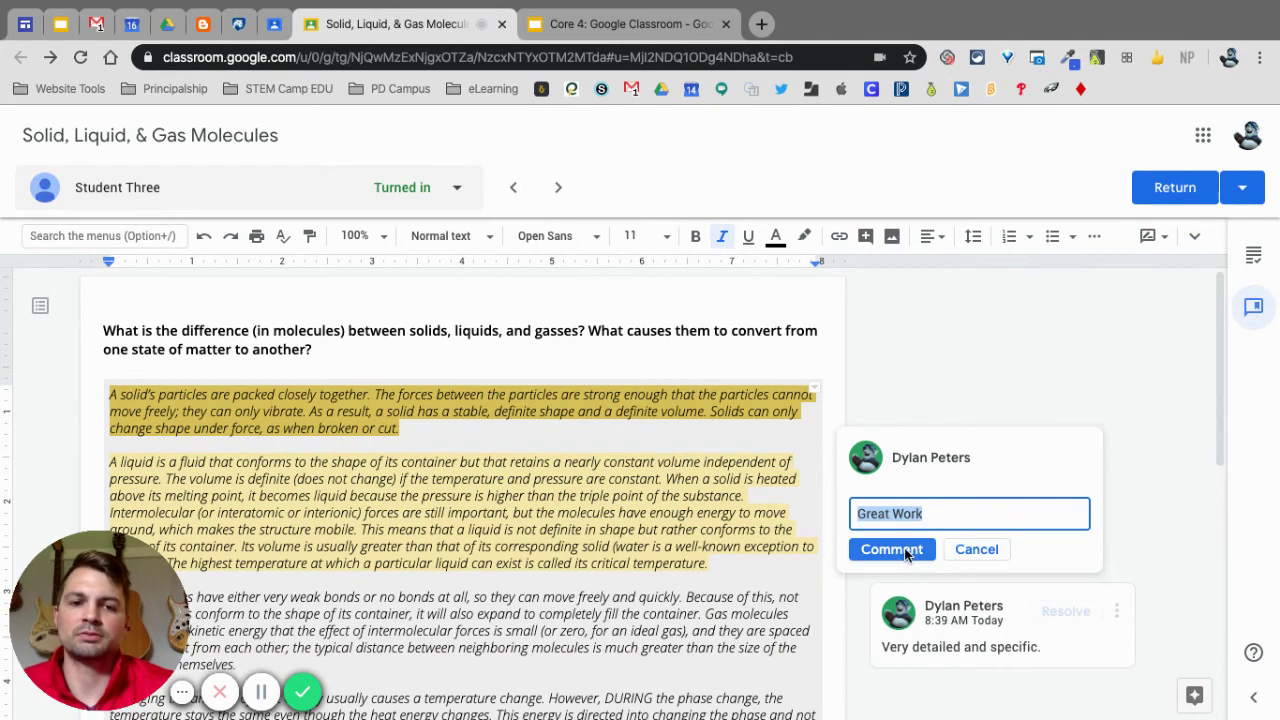
{"action": "left_click", "coordinate": [905, 551]}
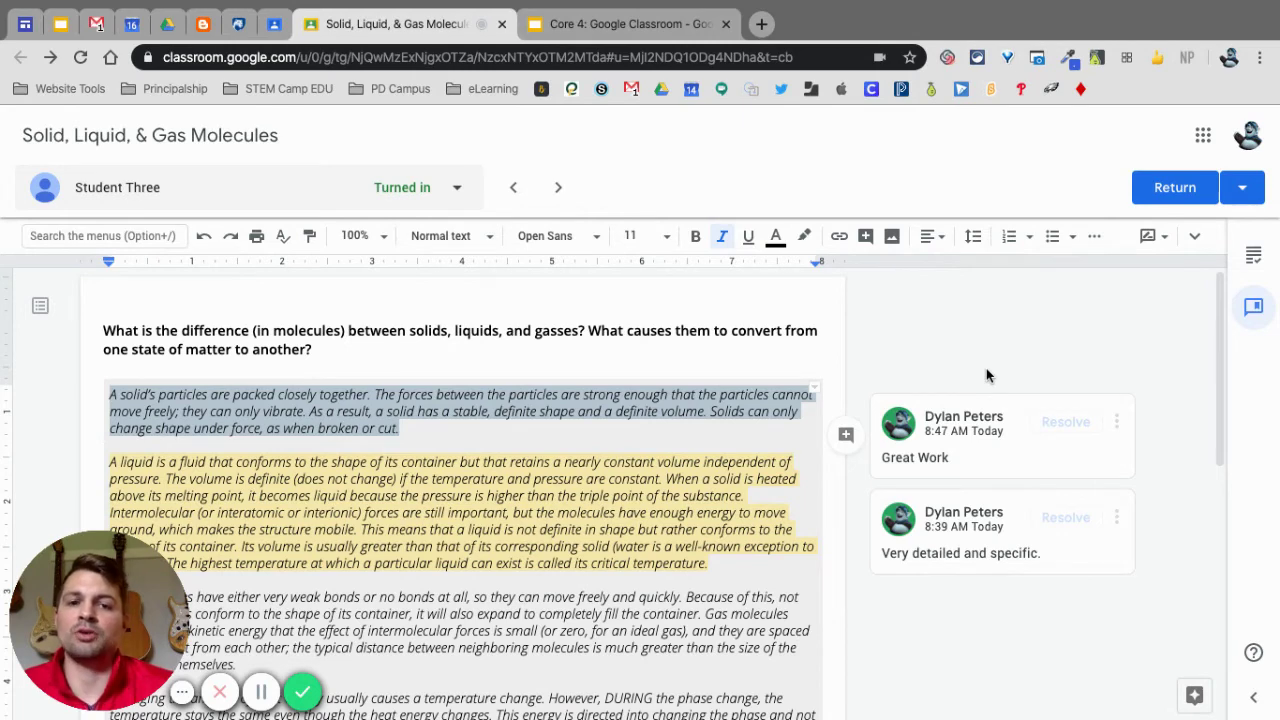
- Return Student Three's submission to the student without a grade
{"action": "key", "text": "ctrl+Right"}
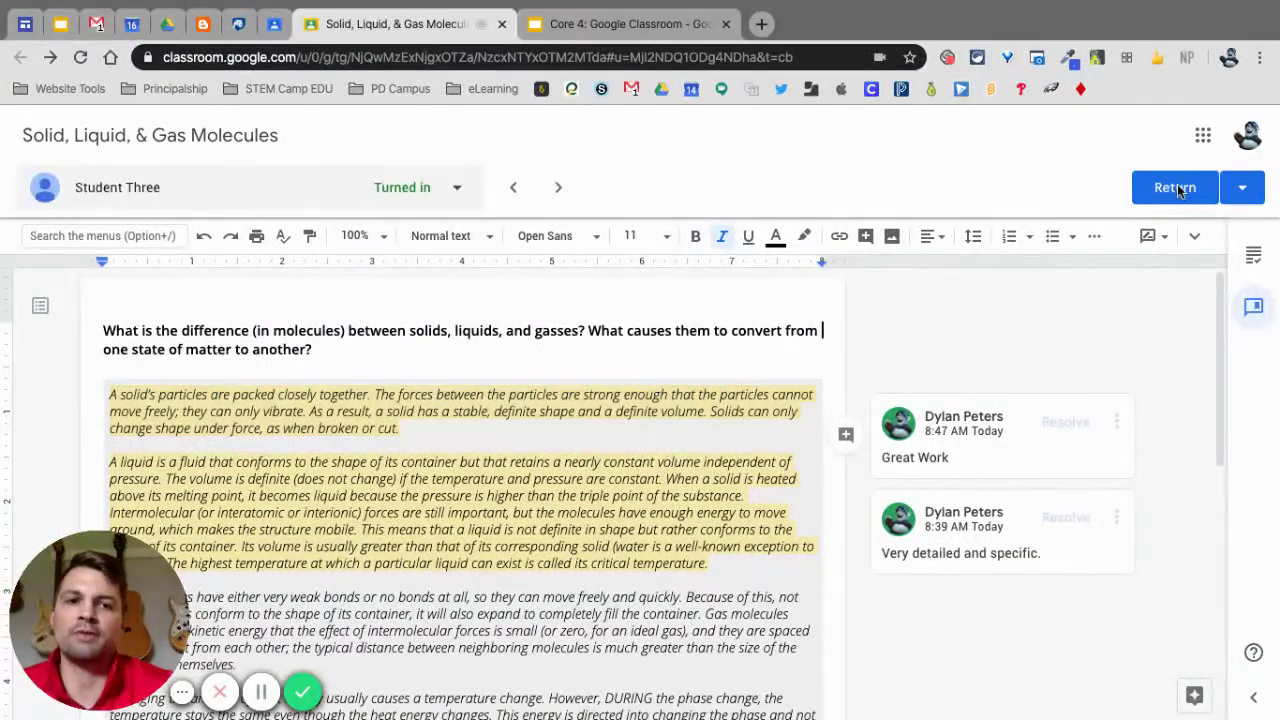
{"action": "left_click", "coordinate": [1177, 190]}
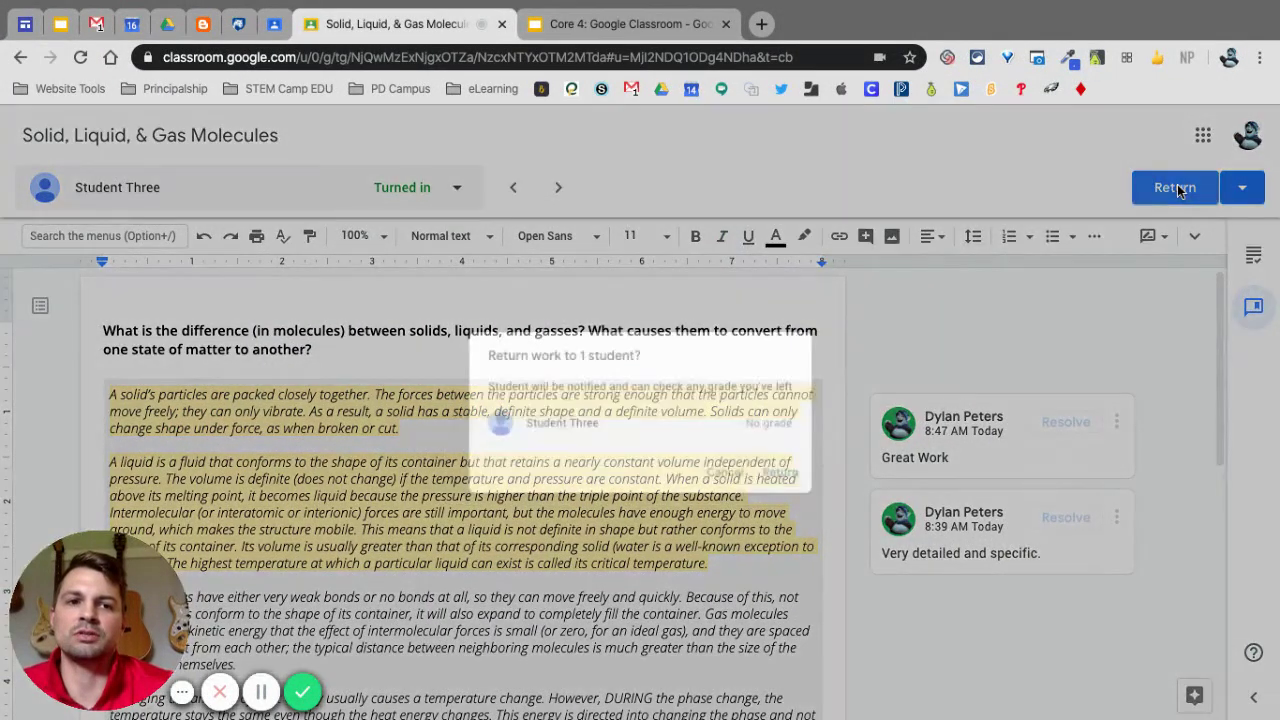
{"action": "right_click", "coordinate": [802, 485]}
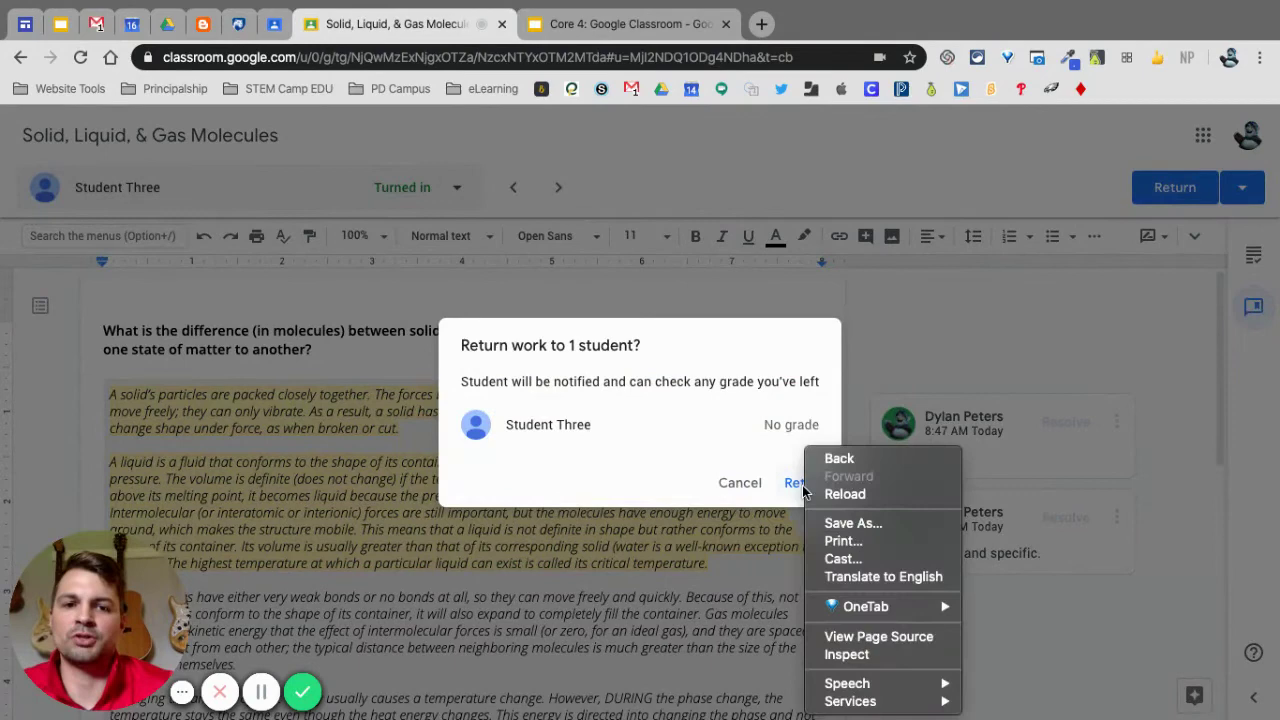
{"action": "left_click", "coordinate": [804, 486]}
{"action": "left_click", "coordinate": [806, 486]}
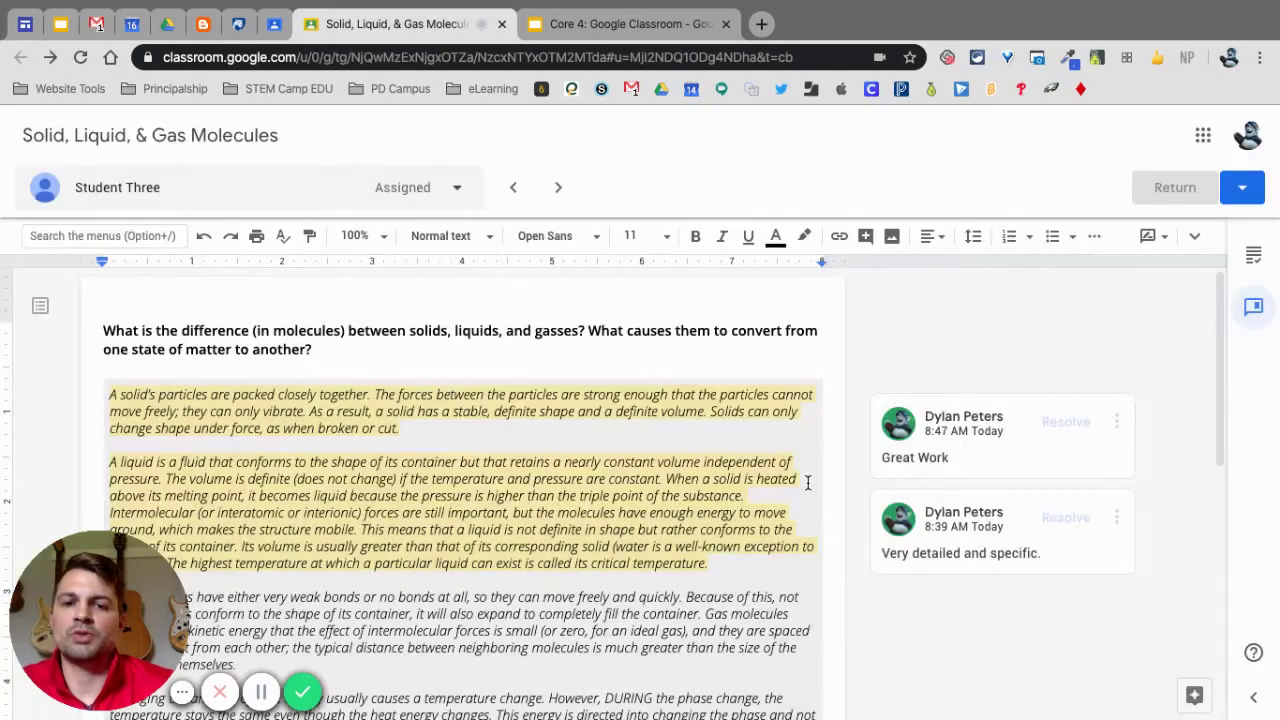
- Switch to the student's incognito window and reload Student Three's document to check the returned work, and return to the teacher's grading view
{"action": "key", "text": "ctrl+Right"}
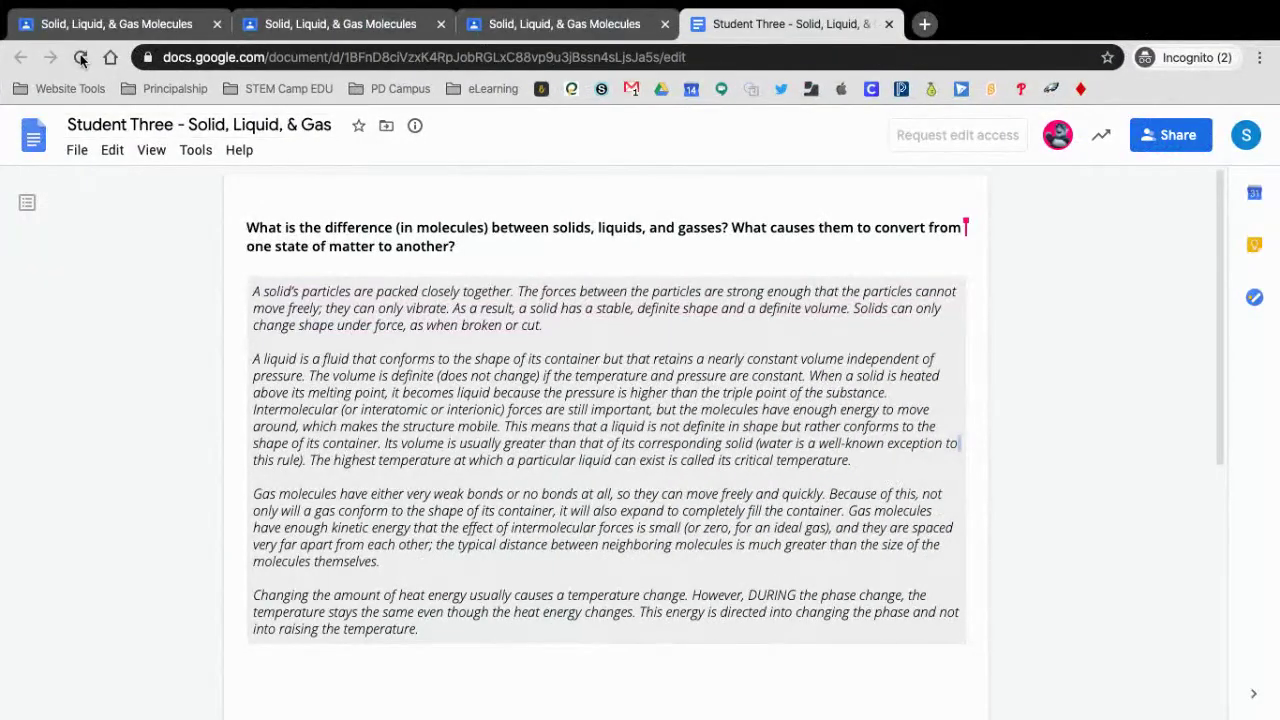
{"action": "left_click", "coordinate": [81, 57]}
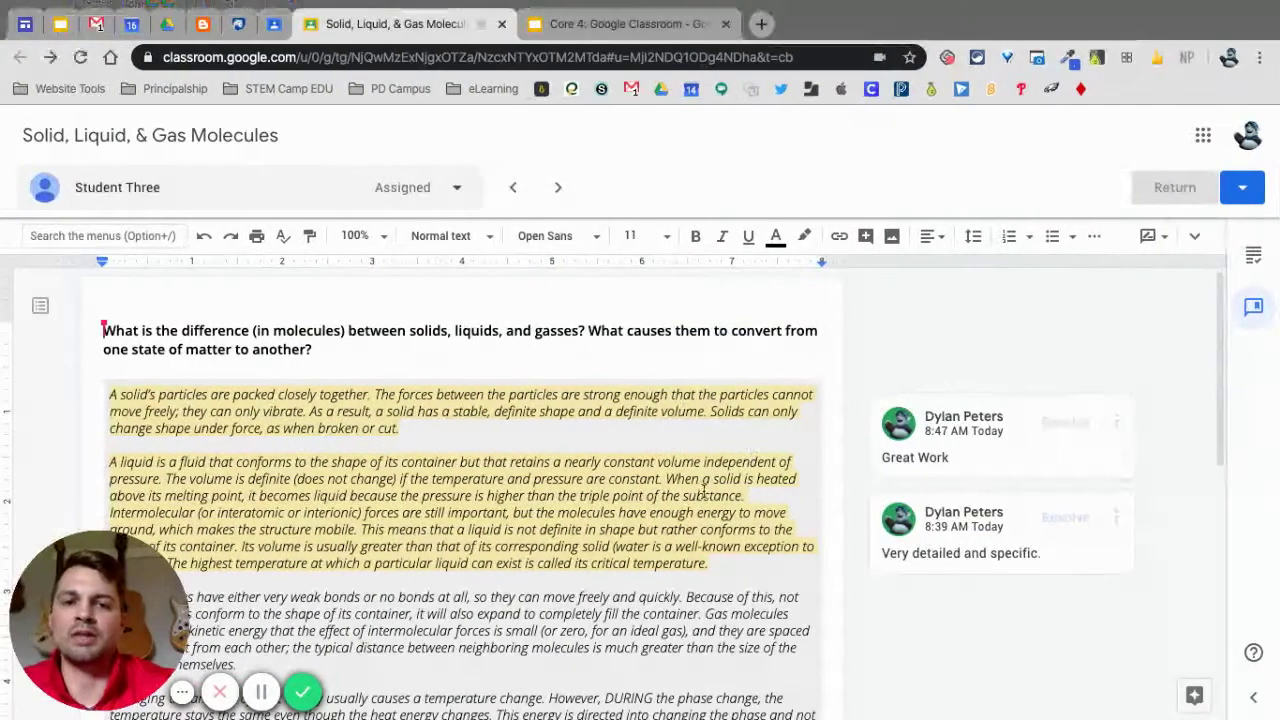
{"action": "scroll", "coordinate": [645, 490], "scroll_direction": "down", "scroll_amount": 1}
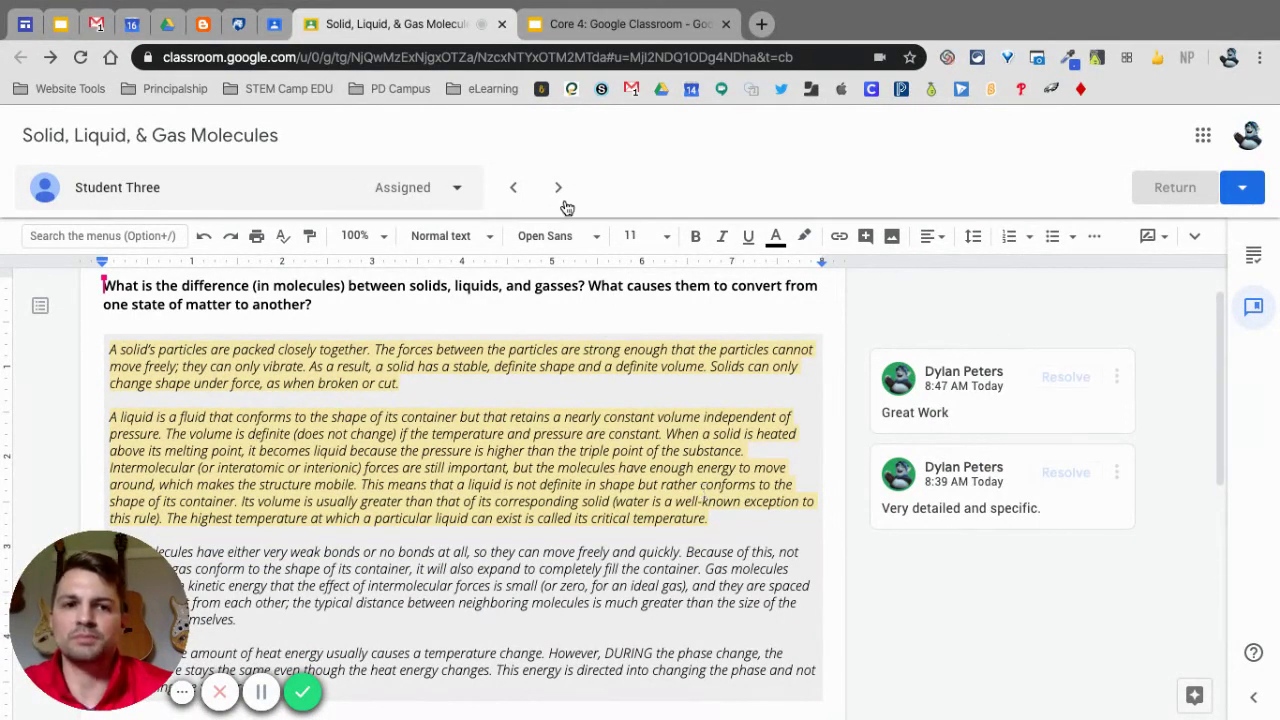
- Go to the assignment's student work page and look through the turned-in and assigned students, down to Student Three's entry
{"action": "left_click", "coordinate": [277, 30]}
{"action": "scroll", "coordinate": [230, 480], "scroll_direction": "down", "scroll_amount": 3}
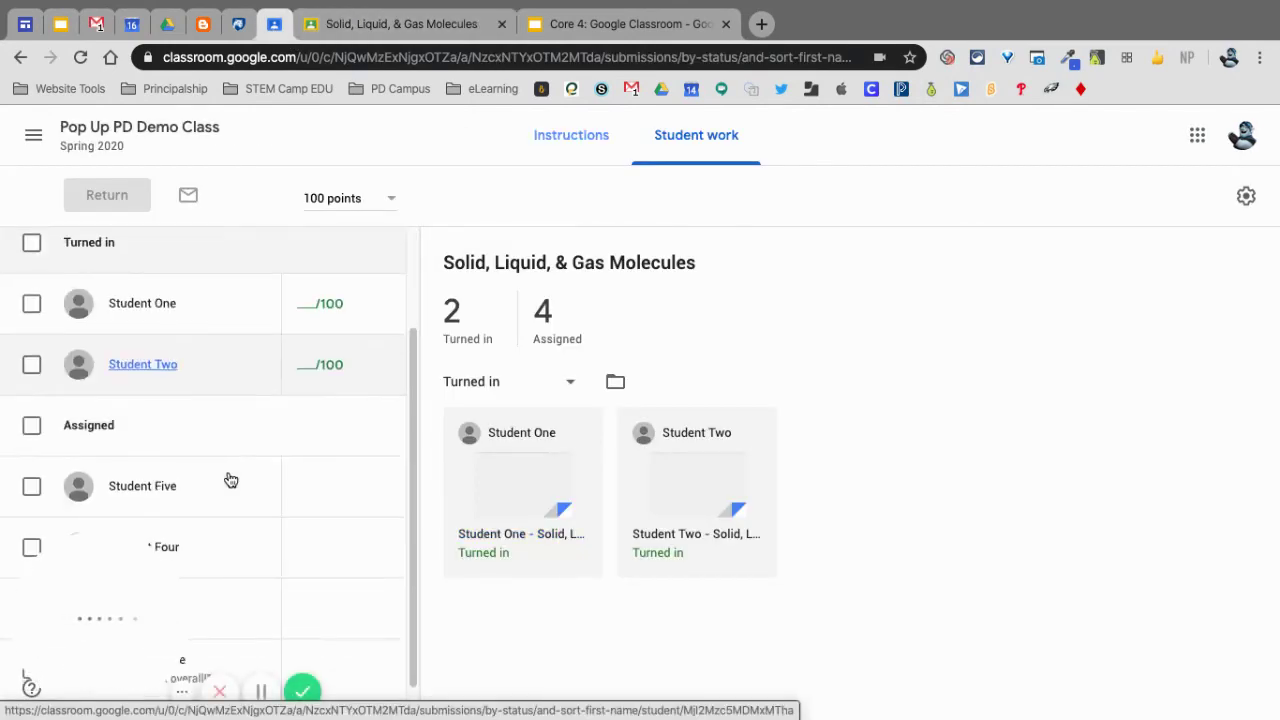
{"action": "scroll", "coordinate": [242, 452], "scroll_direction": "down", "scroll_amount": 1}
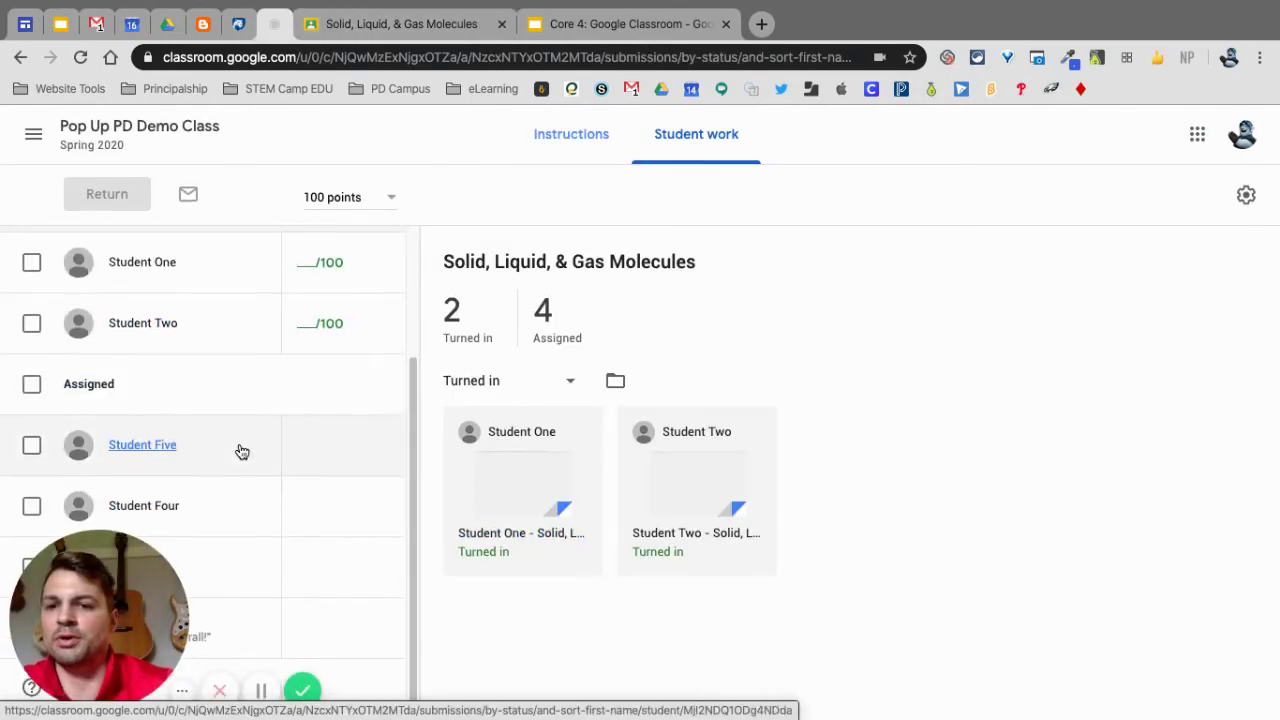
{"action": "scroll", "coordinate": [237, 449], "scroll_direction": "up", "scroll_amount": 2}
{"action": "scroll", "coordinate": [237, 449], "scroll_direction": "down", "scroll_amount": 2}
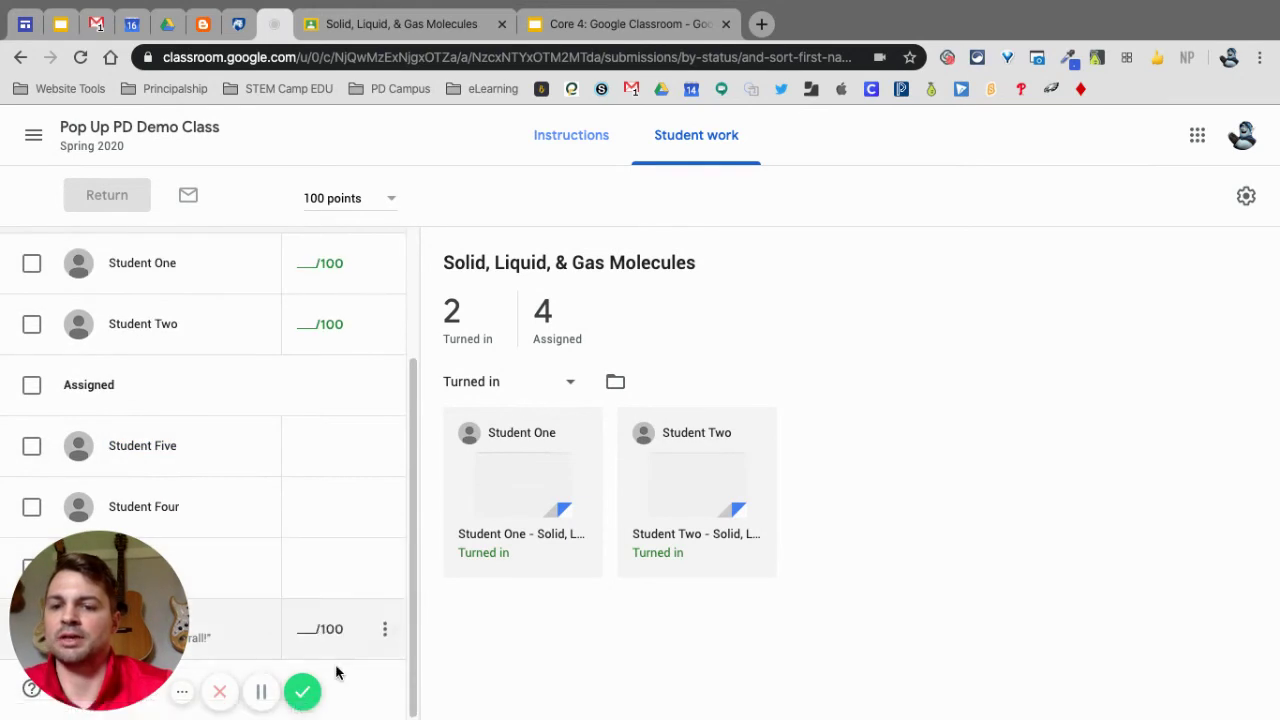
{"action": "left_click_drag", "start_coordinate": [146, 619], "coordinate": [1094, 620]}
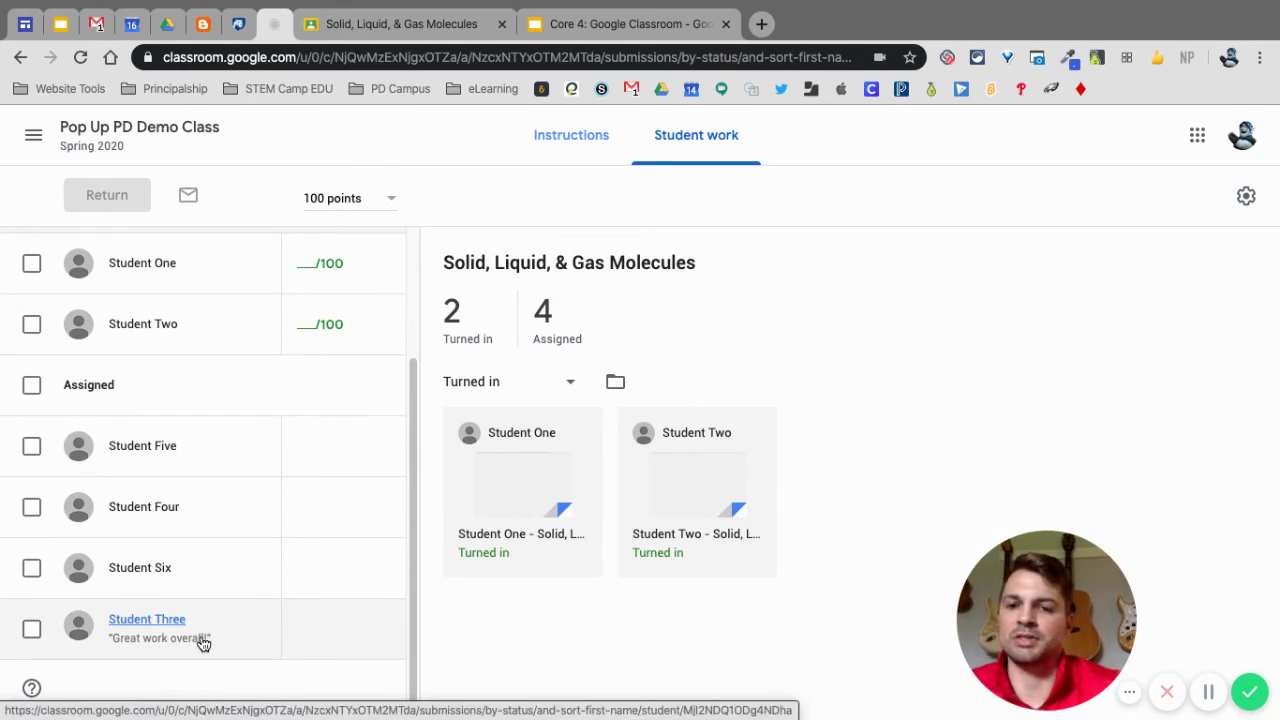
- Compare the students' statuses in the list and open Student Three's entry to view the attached document and private comments
{"action": "scroll", "coordinate": [210, 457], "scroll_direction": "up", "scroll_amount": 1}
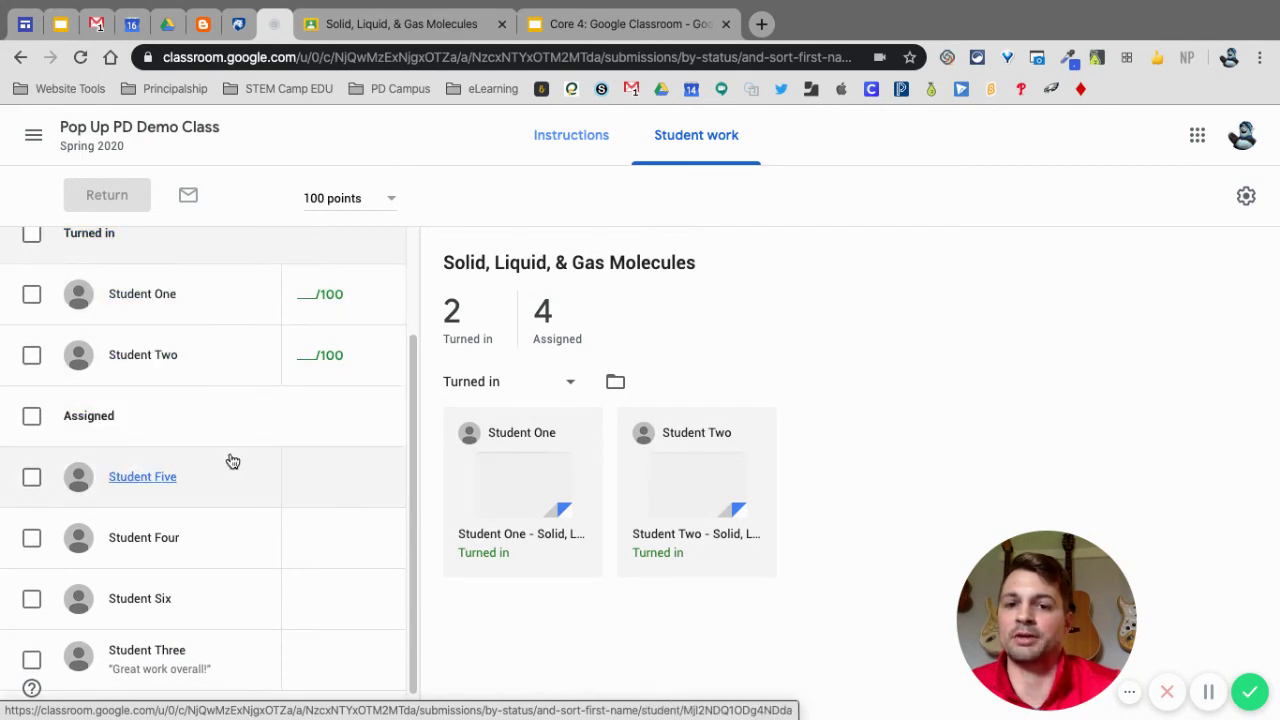
{"action": "scroll", "coordinate": [200, 510], "scroll_direction": "down", "scroll_amount": 1}
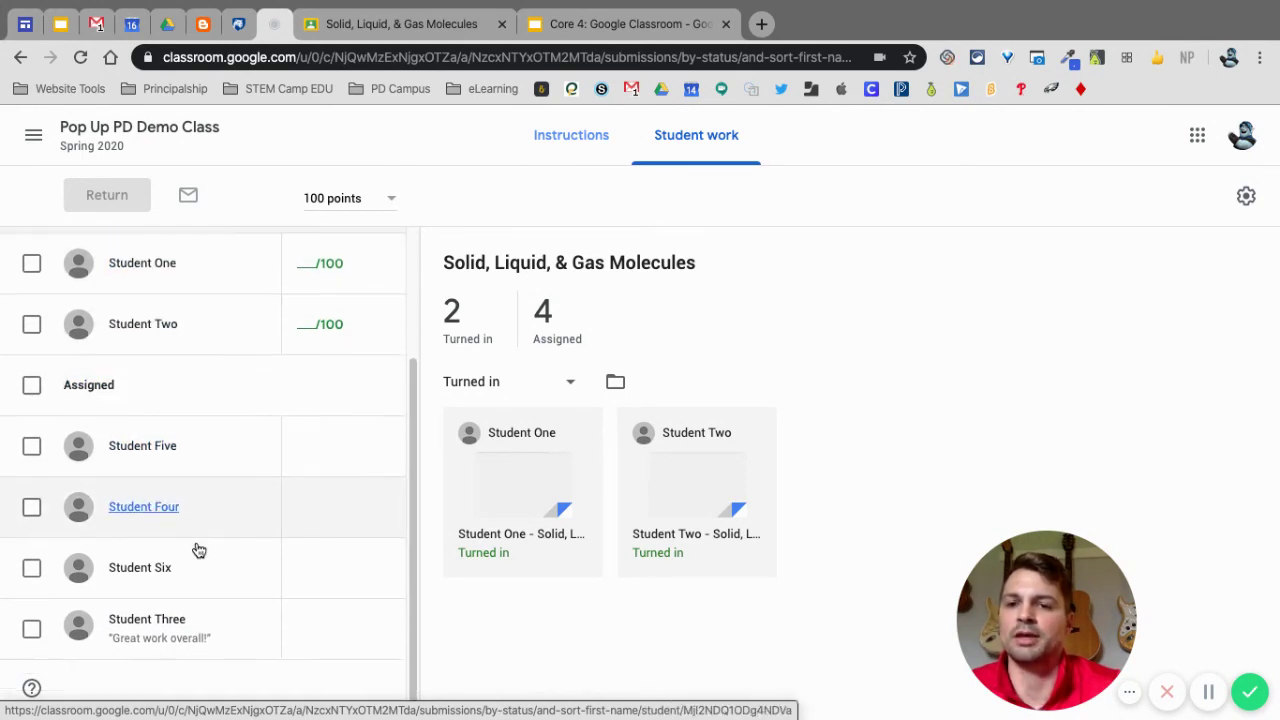
{"action": "scroll", "coordinate": [197, 549], "scroll_direction": "up", "scroll_amount": 5}
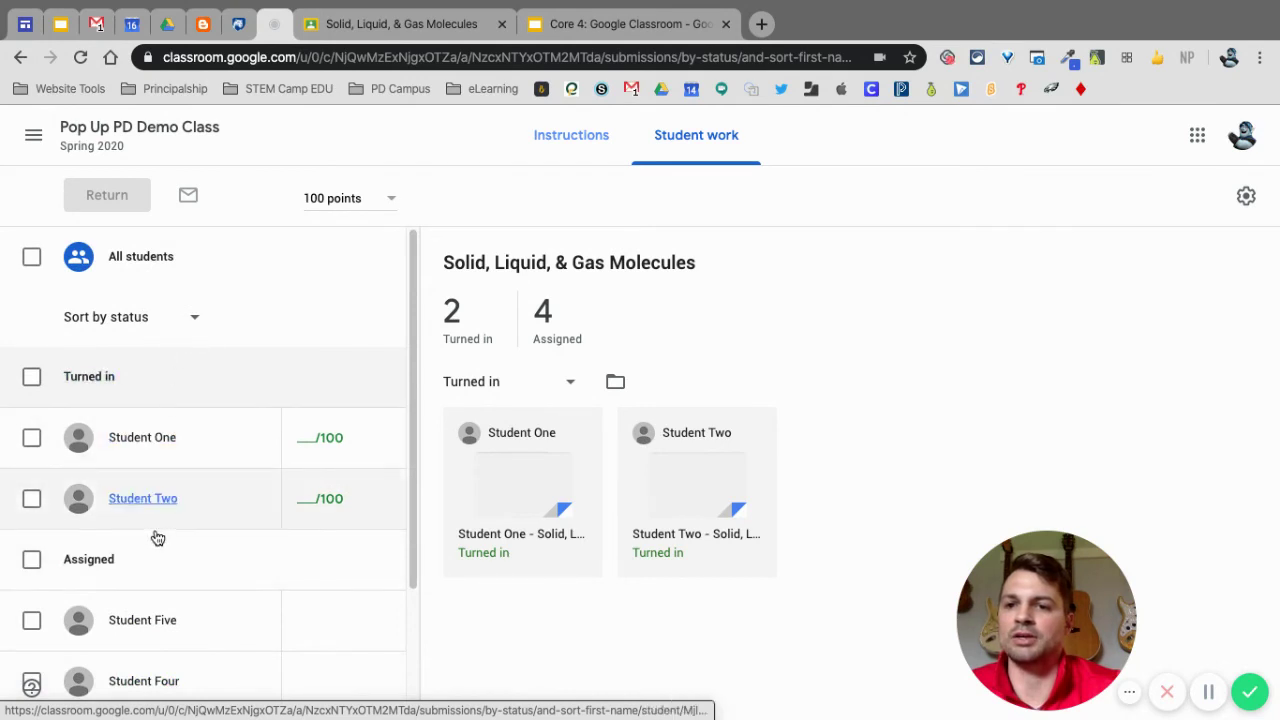
{"action": "scroll", "coordinate": [216, 475], "scroll_direction": "down", "scroll_amount": 4}
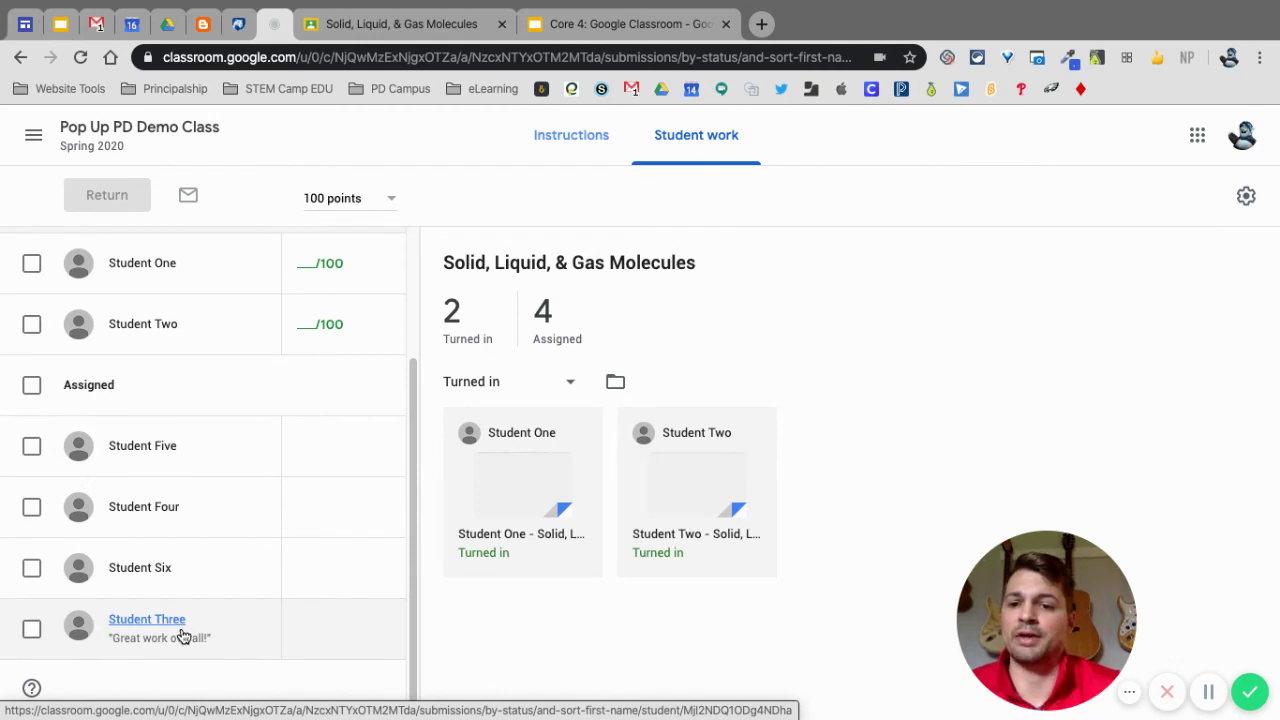
{"action": "left_click", "coordinate": [184, 637]}
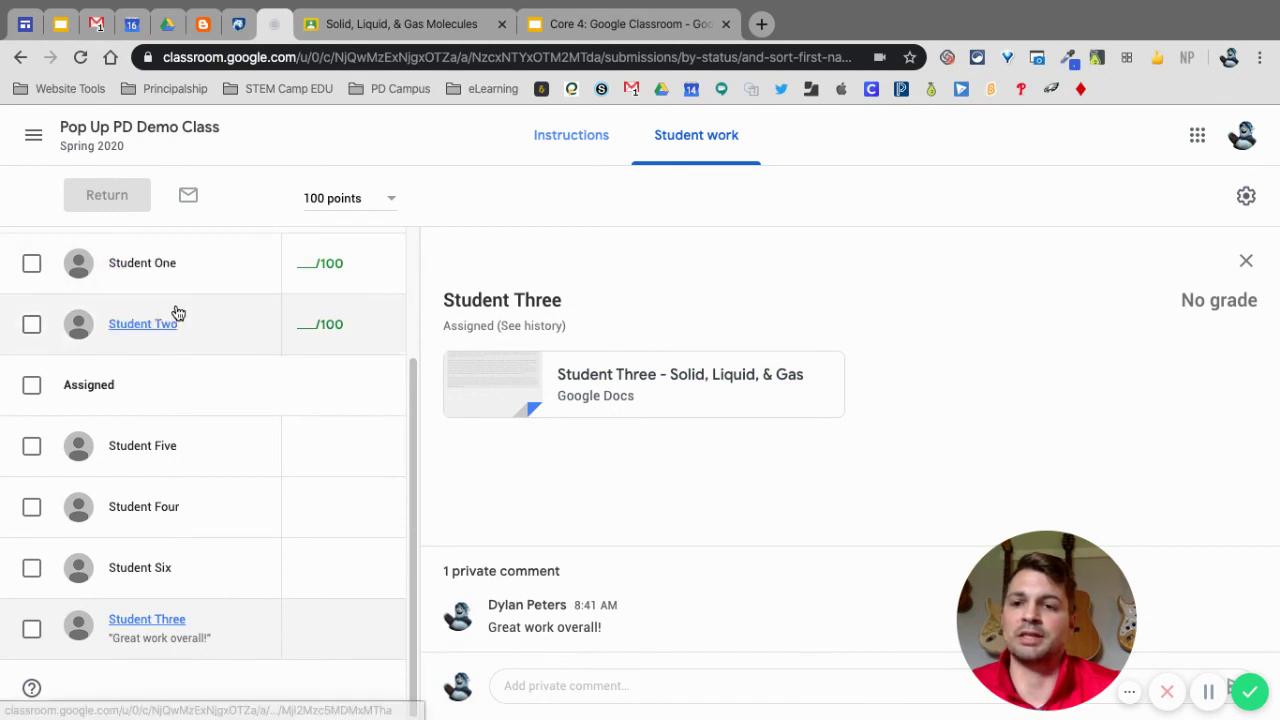
{"action": "scroll", "coordinate": [174, 314], "scroll_direction": "up", "scroll_amount": 2}
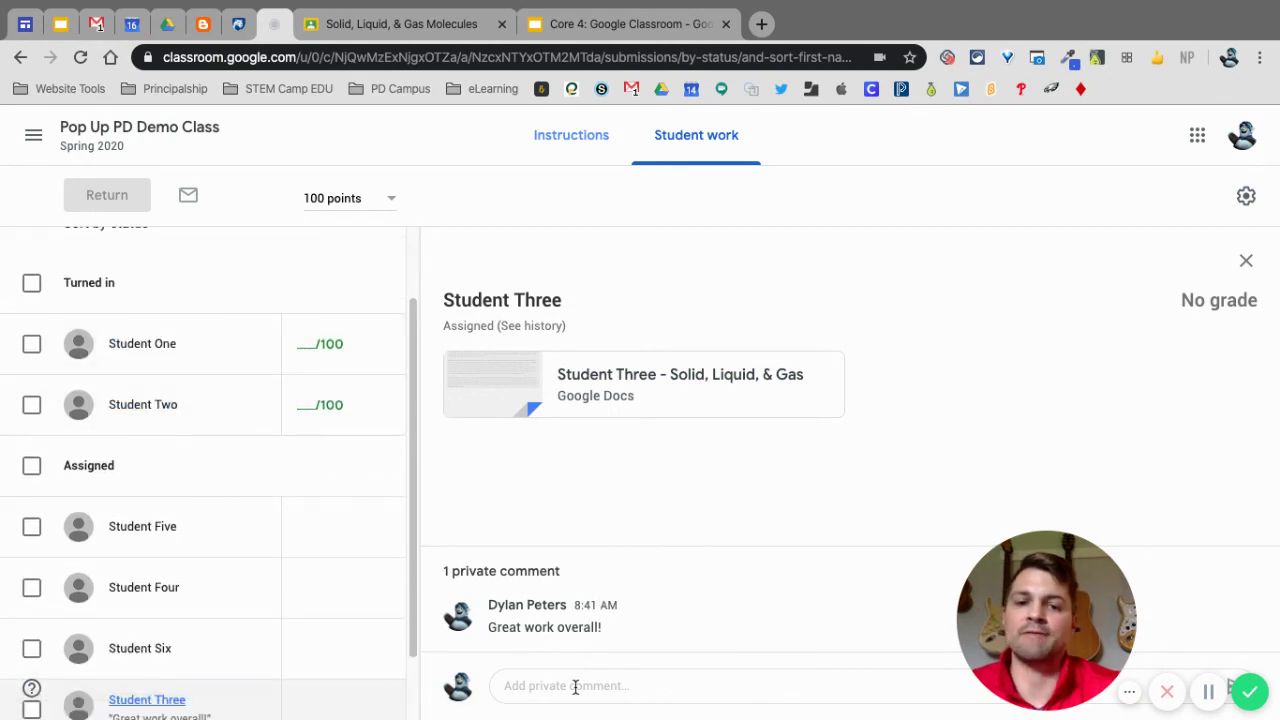